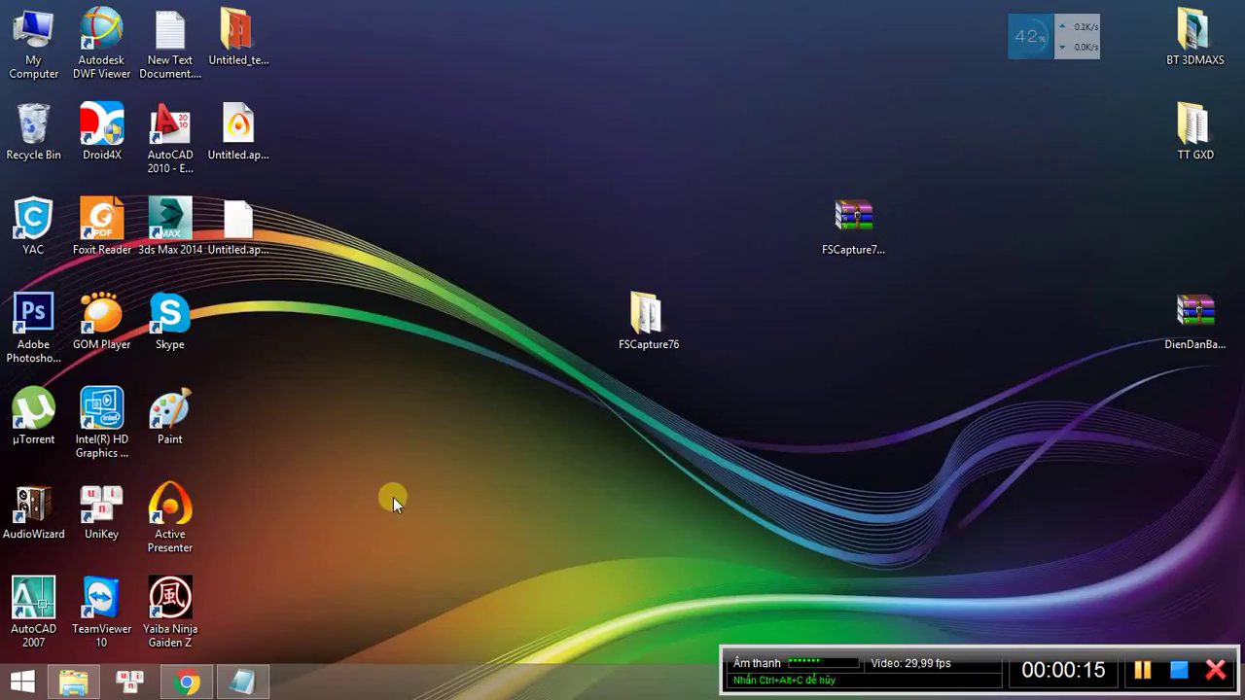
Move the FSCapture76 folder directly below the FSCapture76.zip archive on the desktop and shift the recording bar away from the taskbar
click(638, 325)
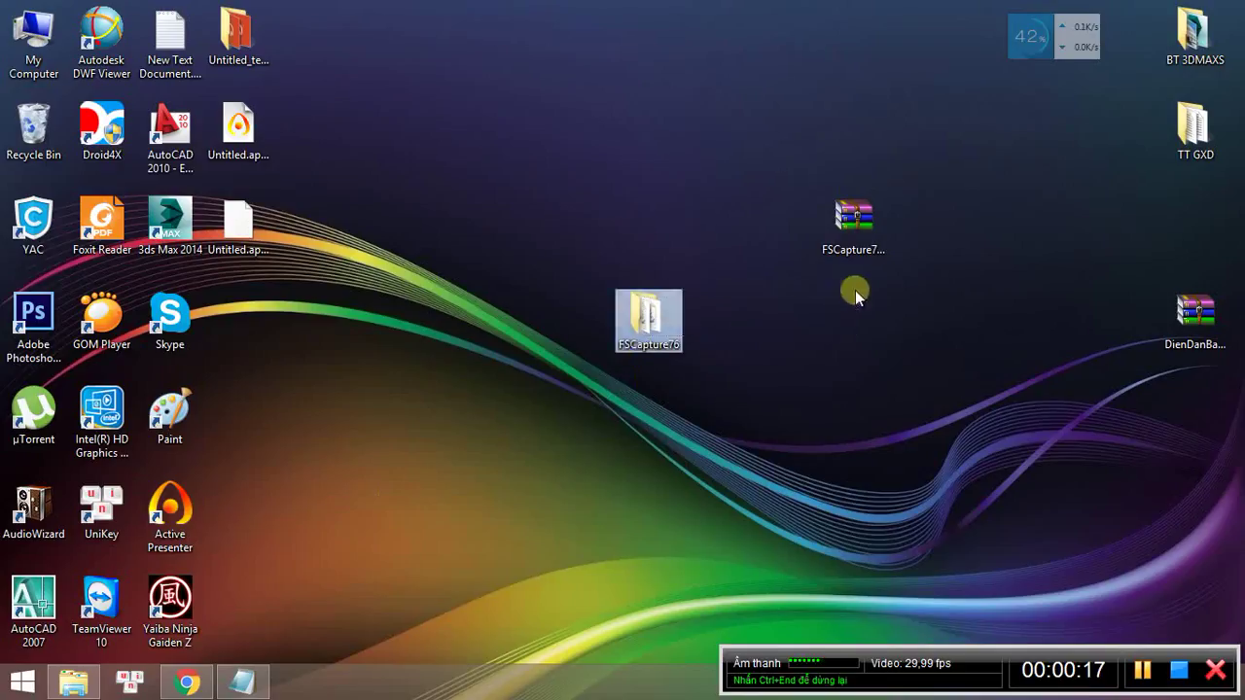
drag(629, 333, 831, 327)
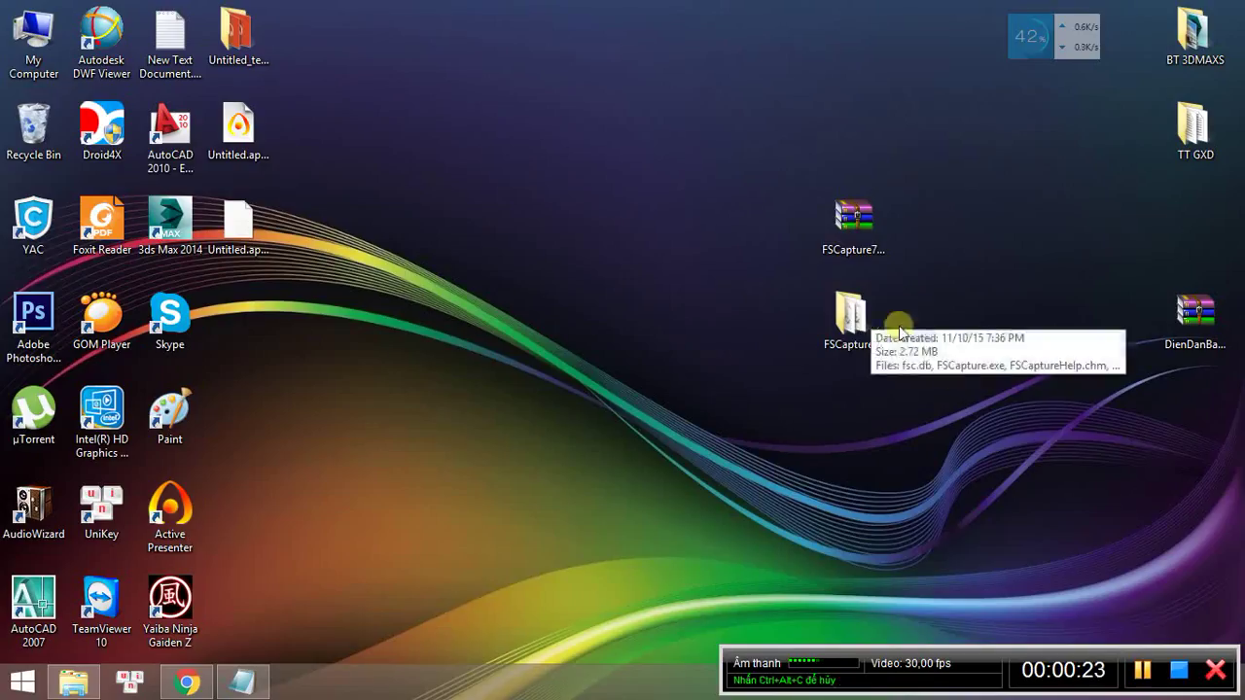
drag(959, 655, 731, 489)
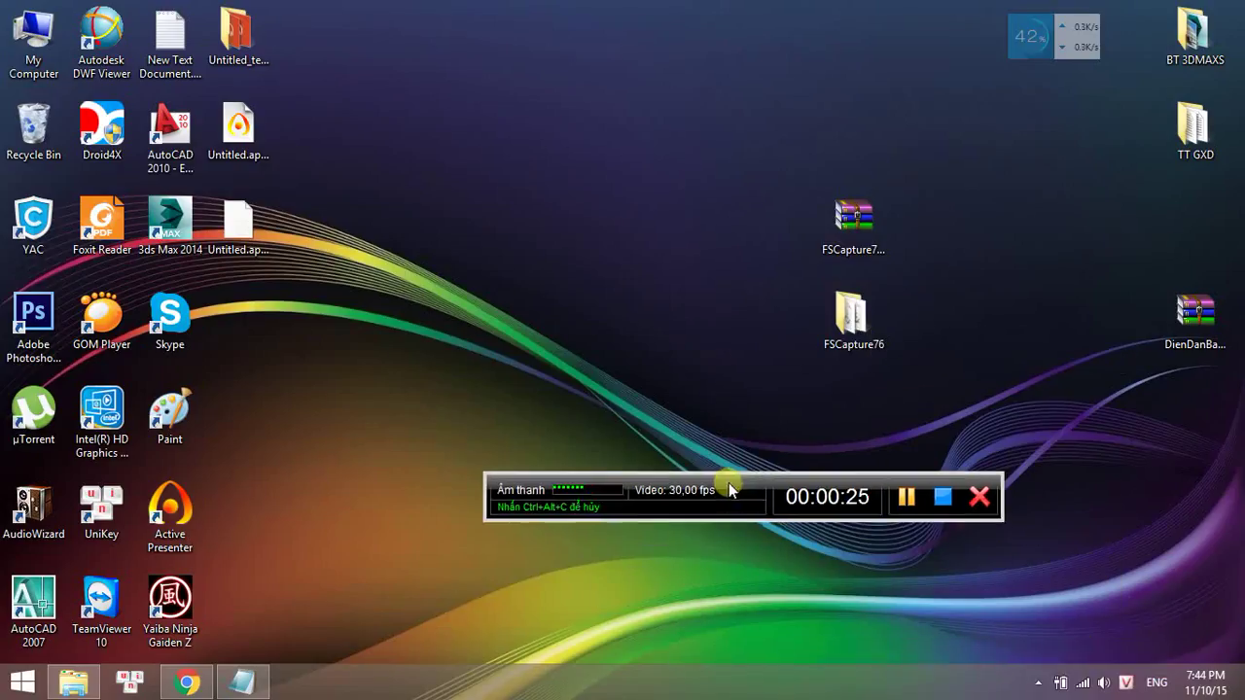
click(1038, 683)
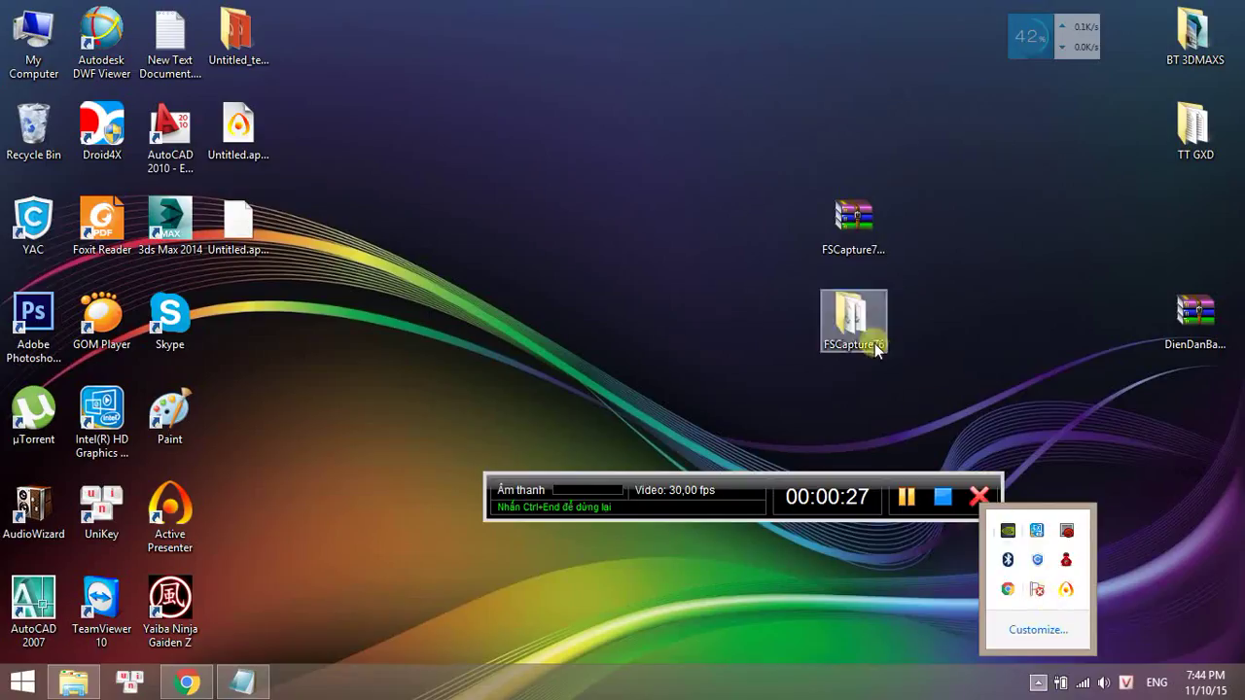
click(865, 226)
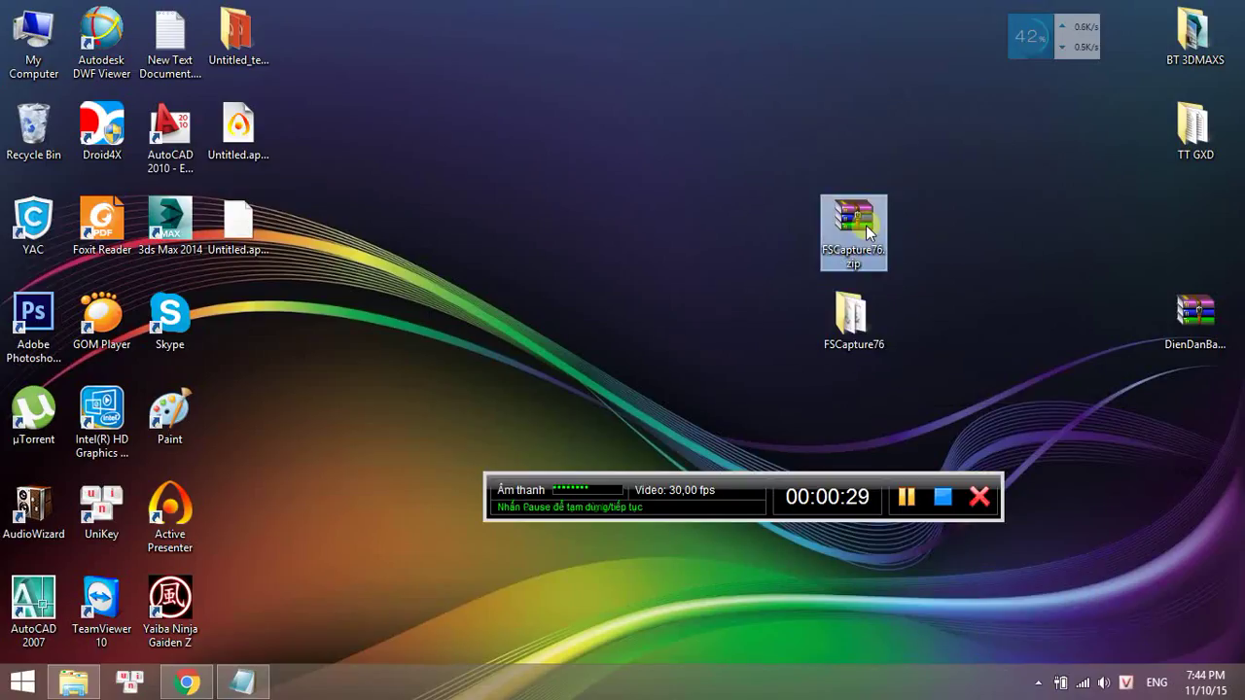
click(962, 265)
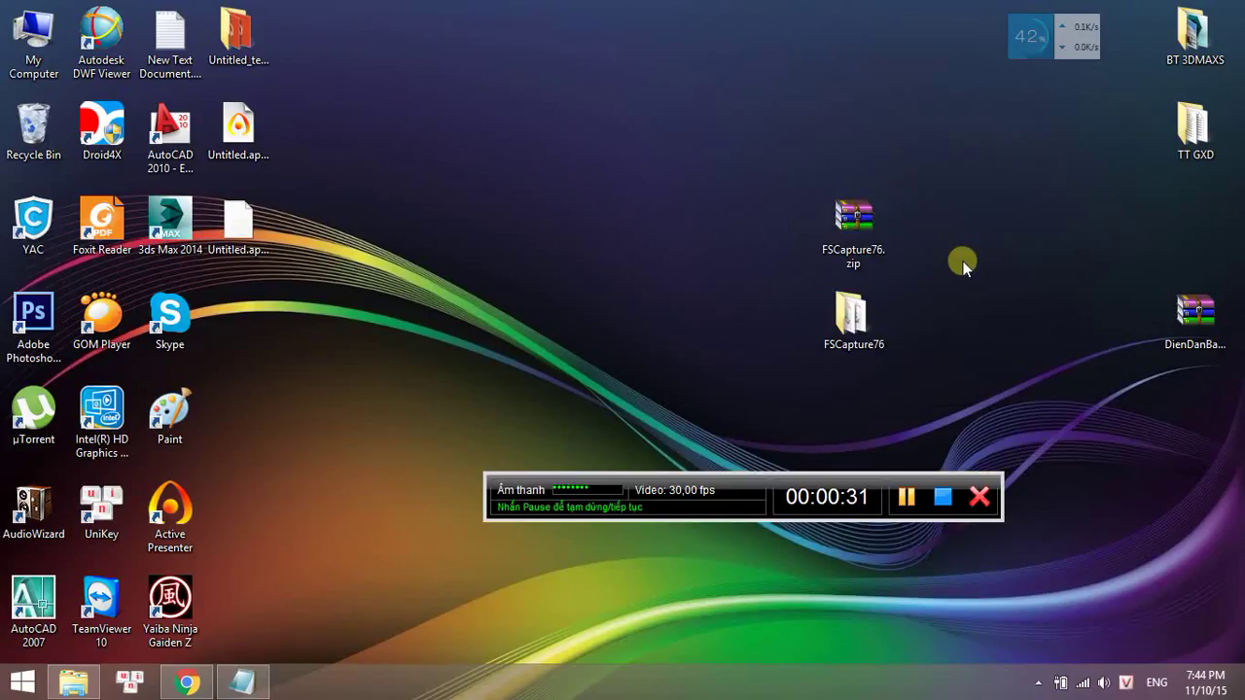
Open the FSCapture76 folder, run FSCapture.exe and bring up its Screen Recorder
double_click(850, 313)
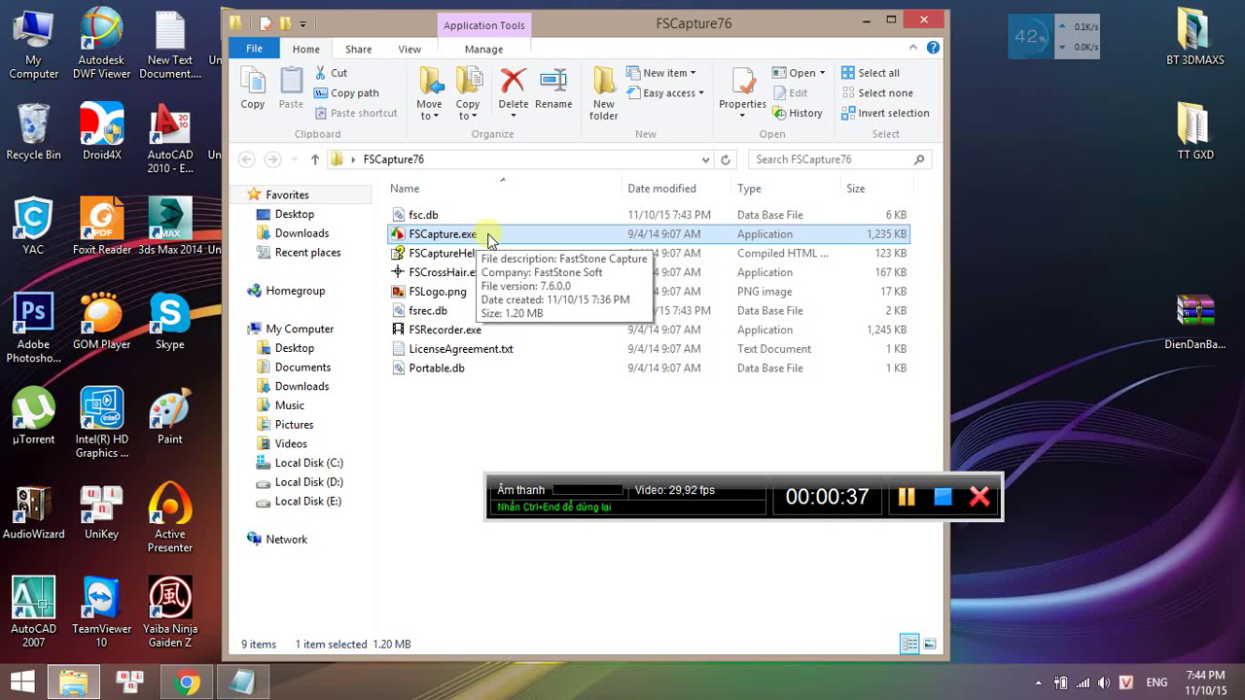
double_click(489, 240)
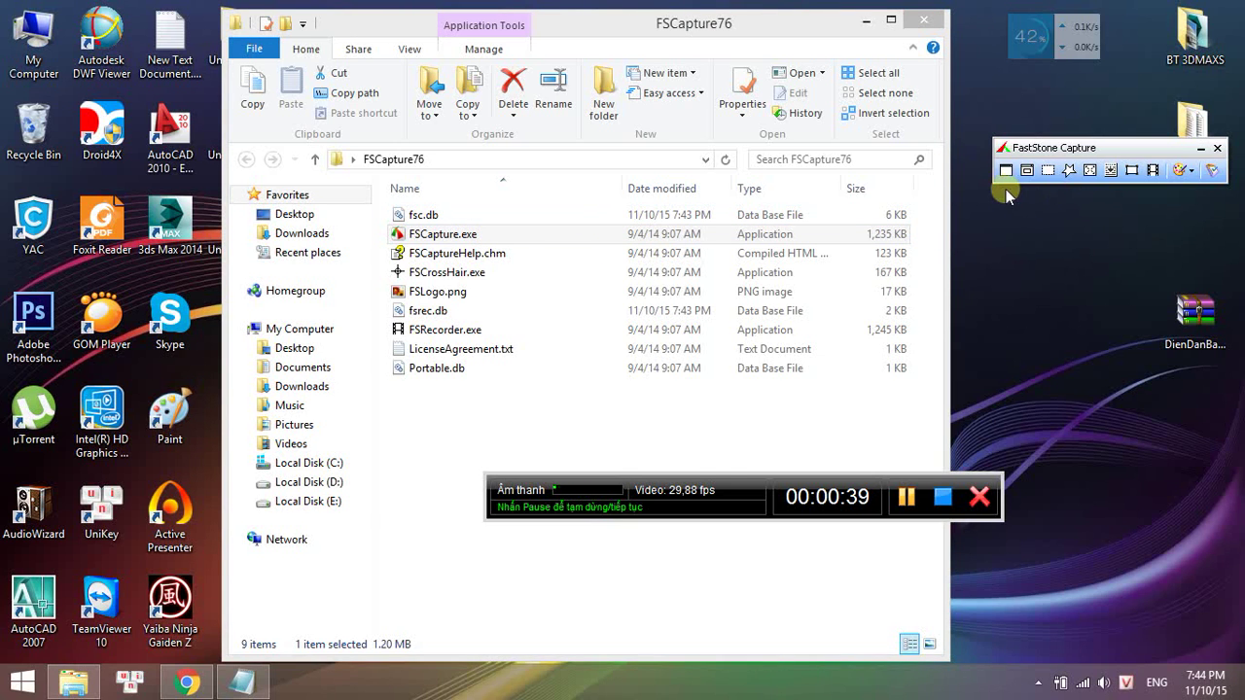
click(1156, 170)
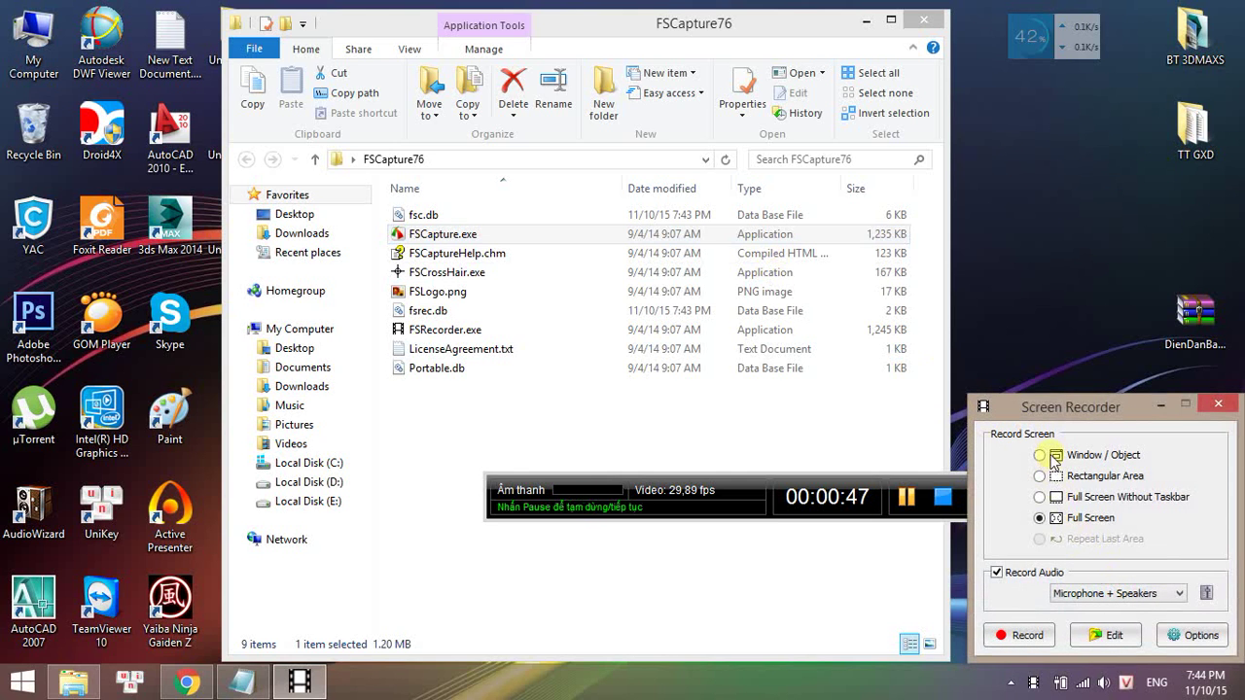
Read the Notepad notes on the program's advantages and disadvantages, and minimize them
click(243, 686)
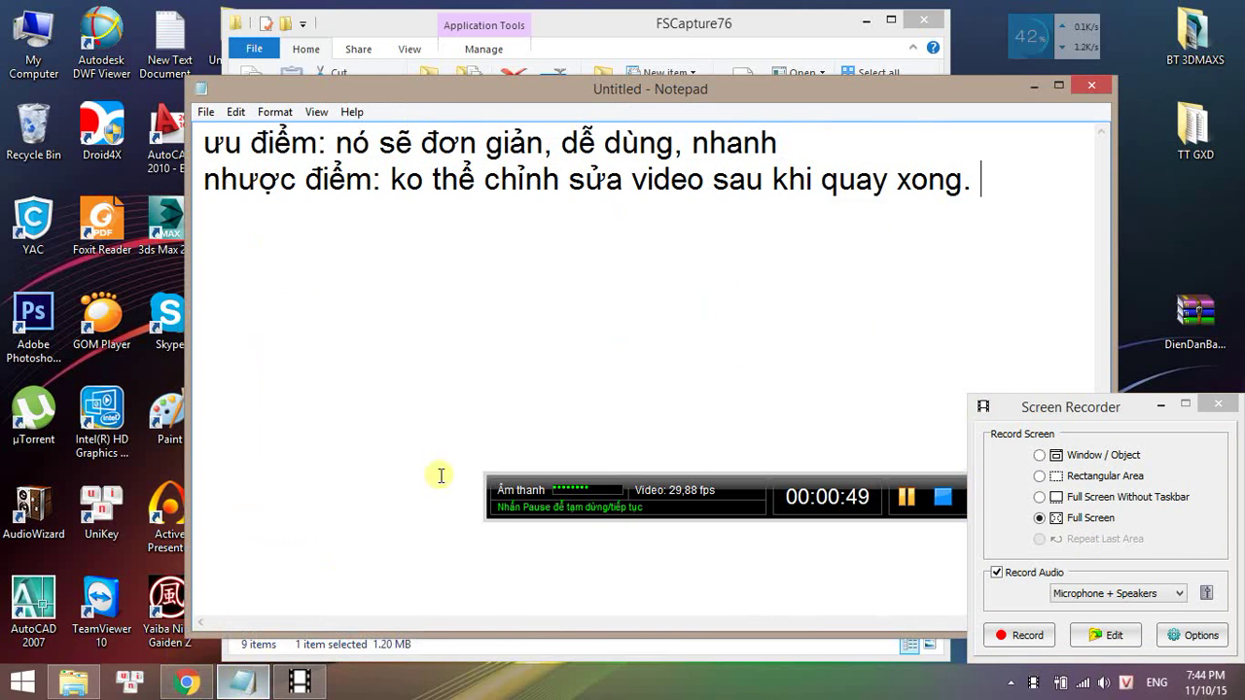
drag(203, 142, 786, 141)
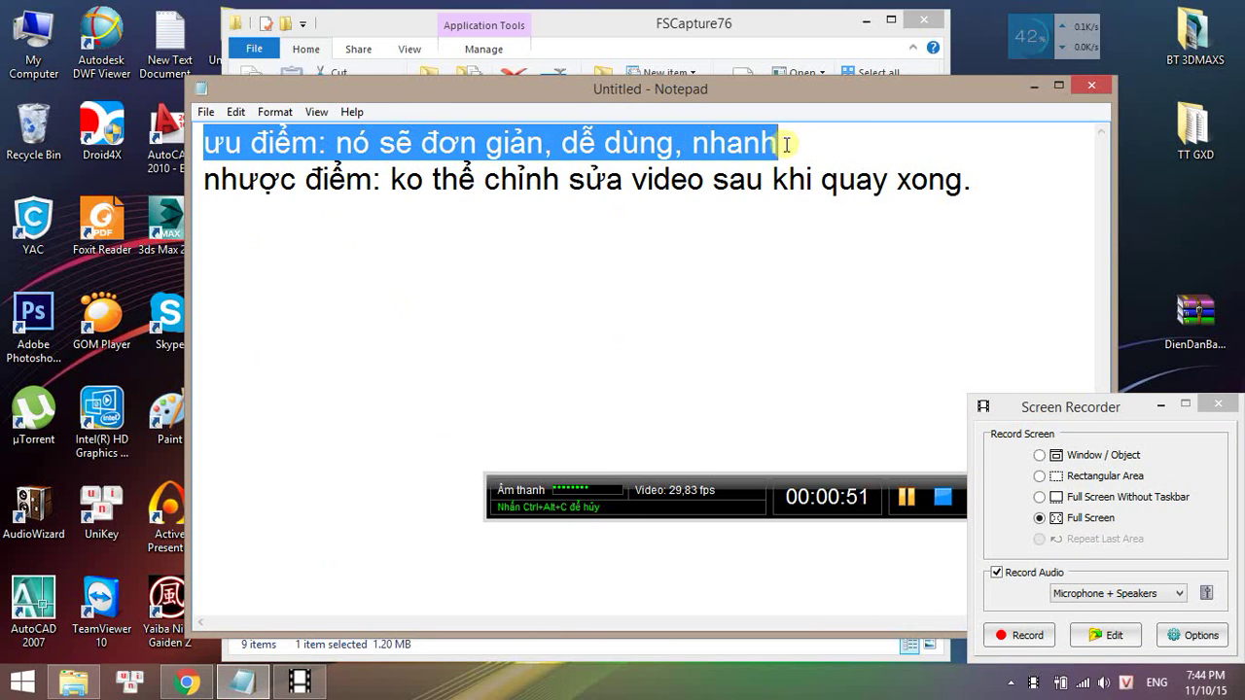
click(207, 187)
drag(206, 187, 998, 186)
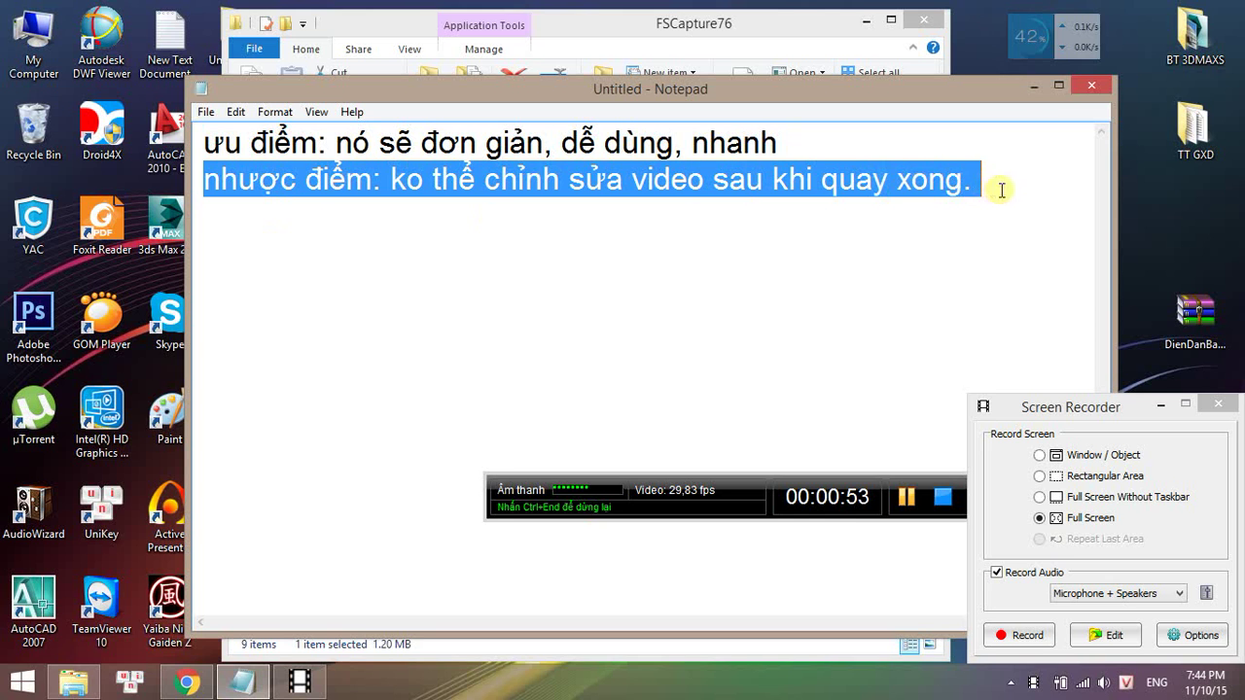
click(1040, 88)
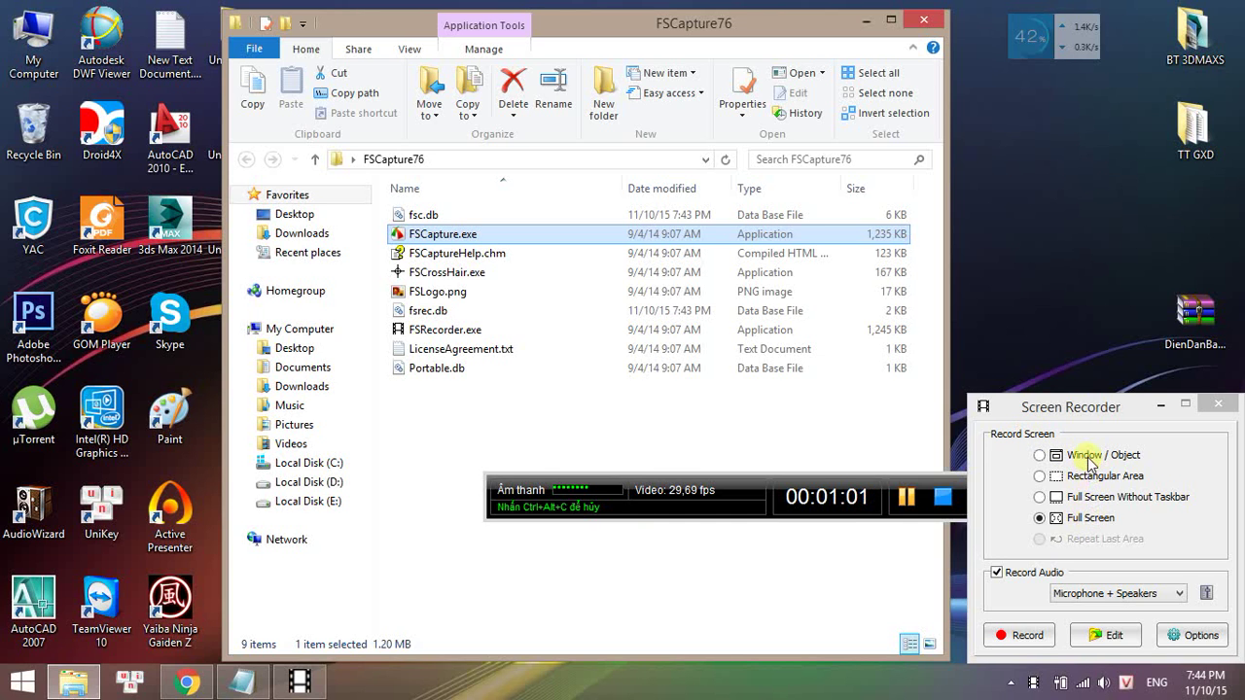
Set the Screen Recorder to capture the full screen with Microphone + Speakers audio
click(1075, 521)
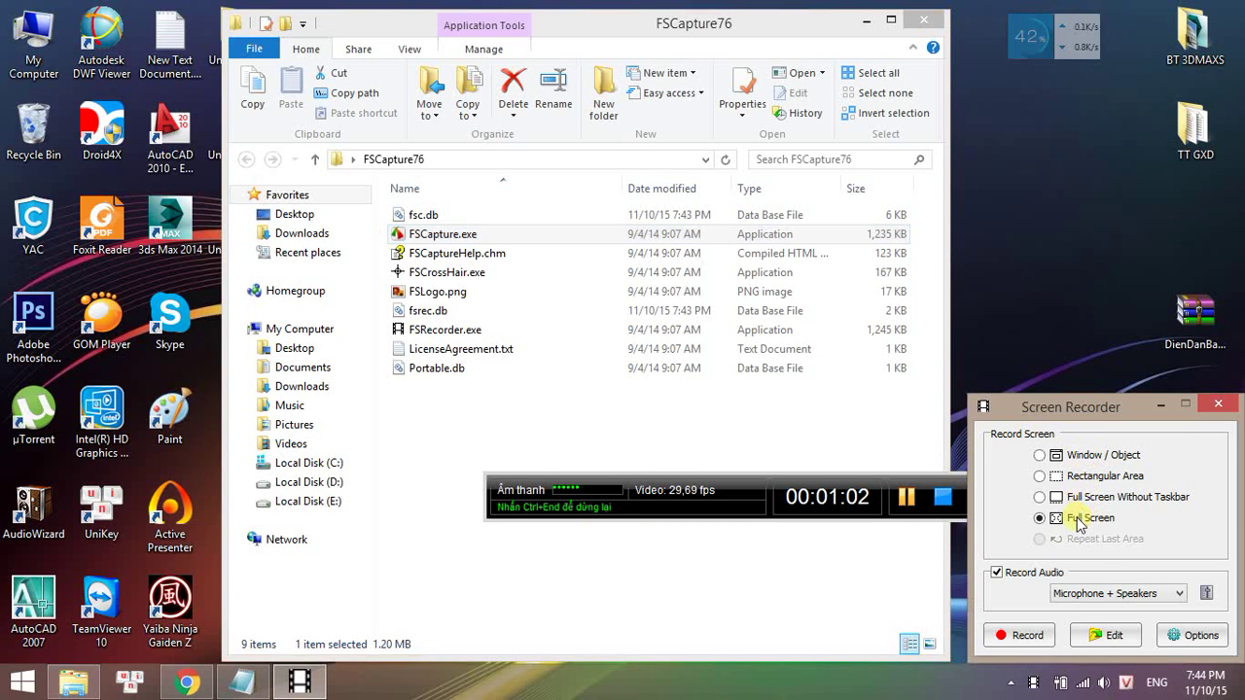
click(1081, 594)
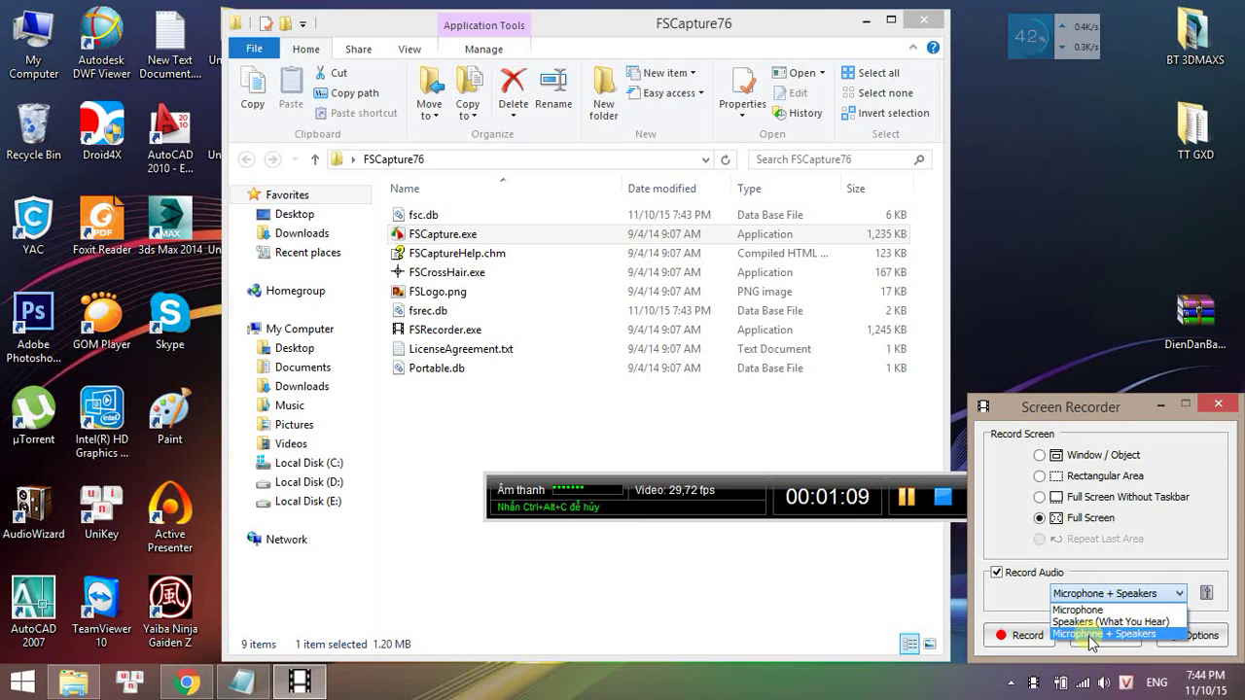
click(1095, 635)
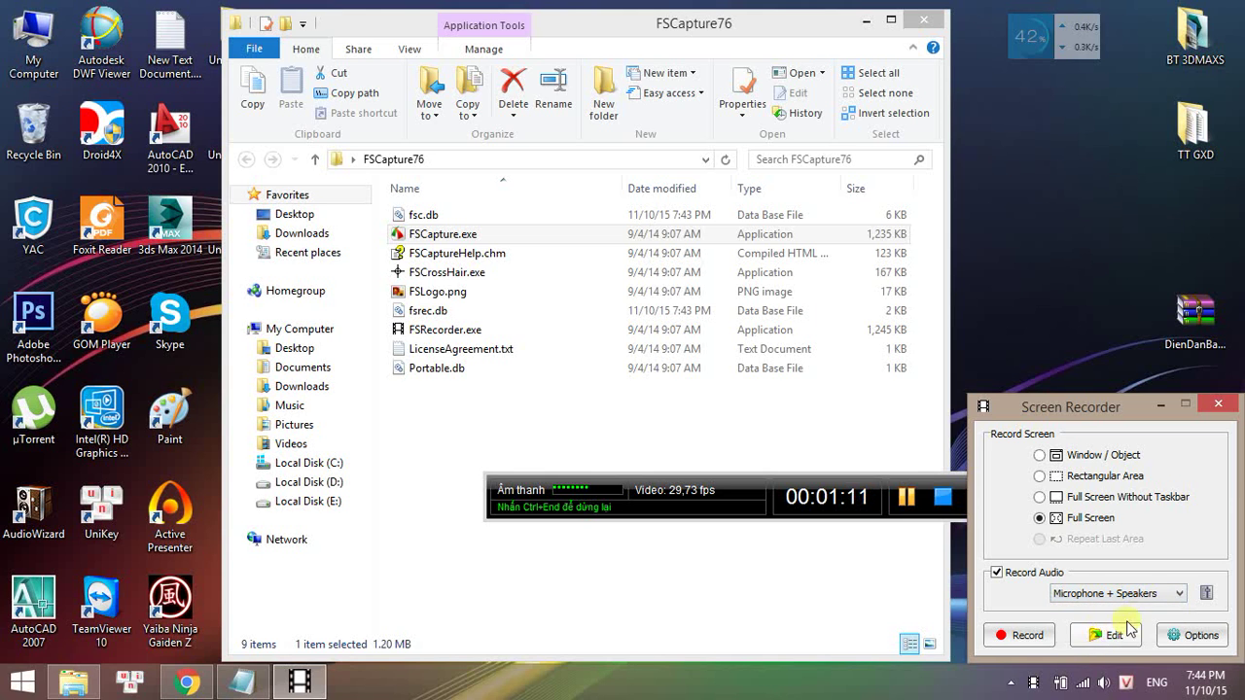
In the recorder's video options, keep the mouse pointer recorded and set the mouse-click highlight size to 5
click(1196, 635)
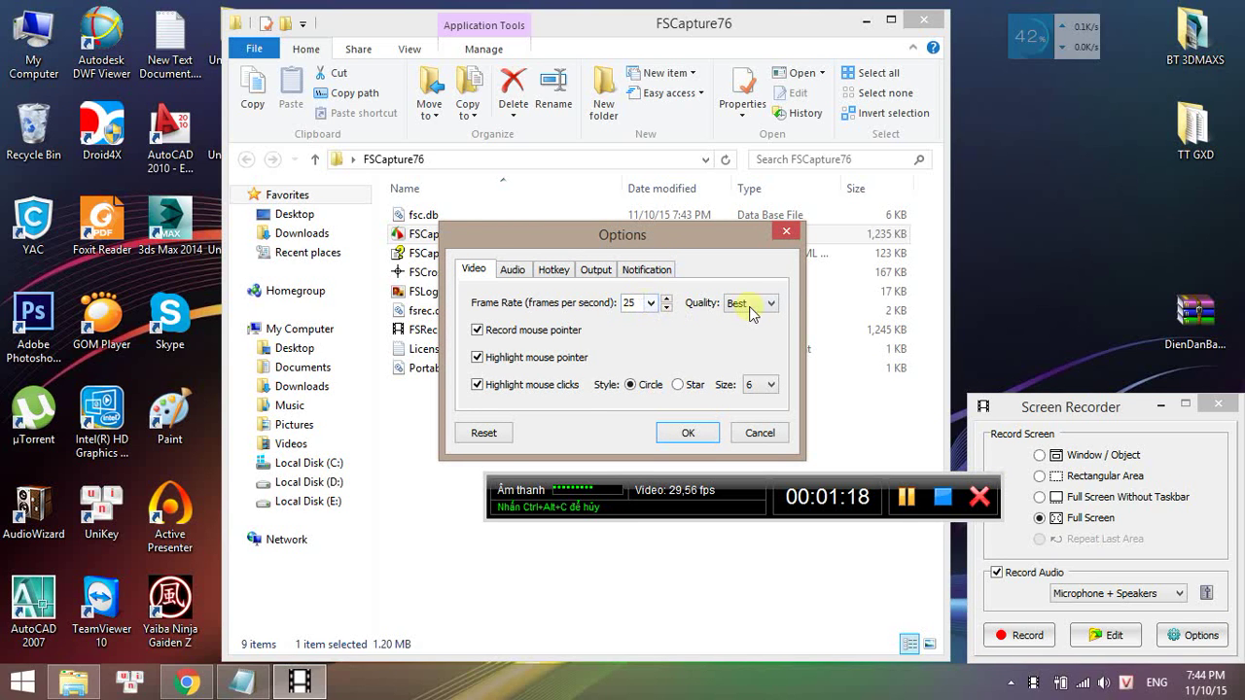
click(514, 332)
click(515, 332)
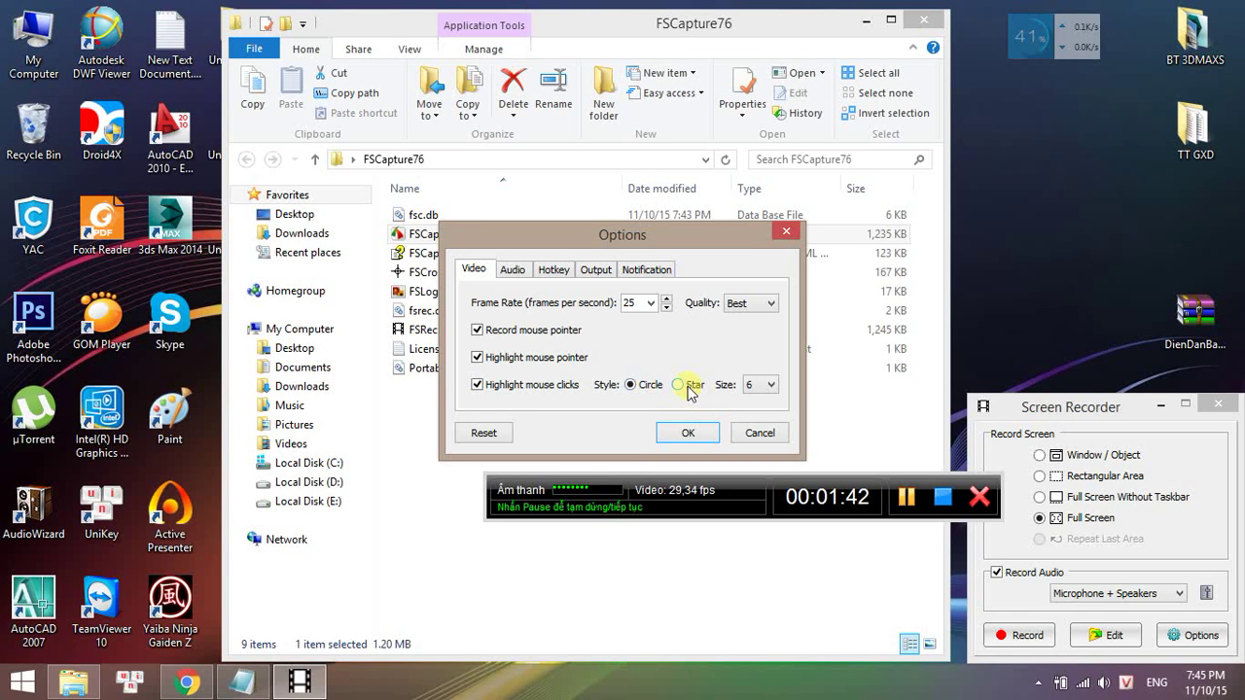
click(749, 389)
click(756, 404)
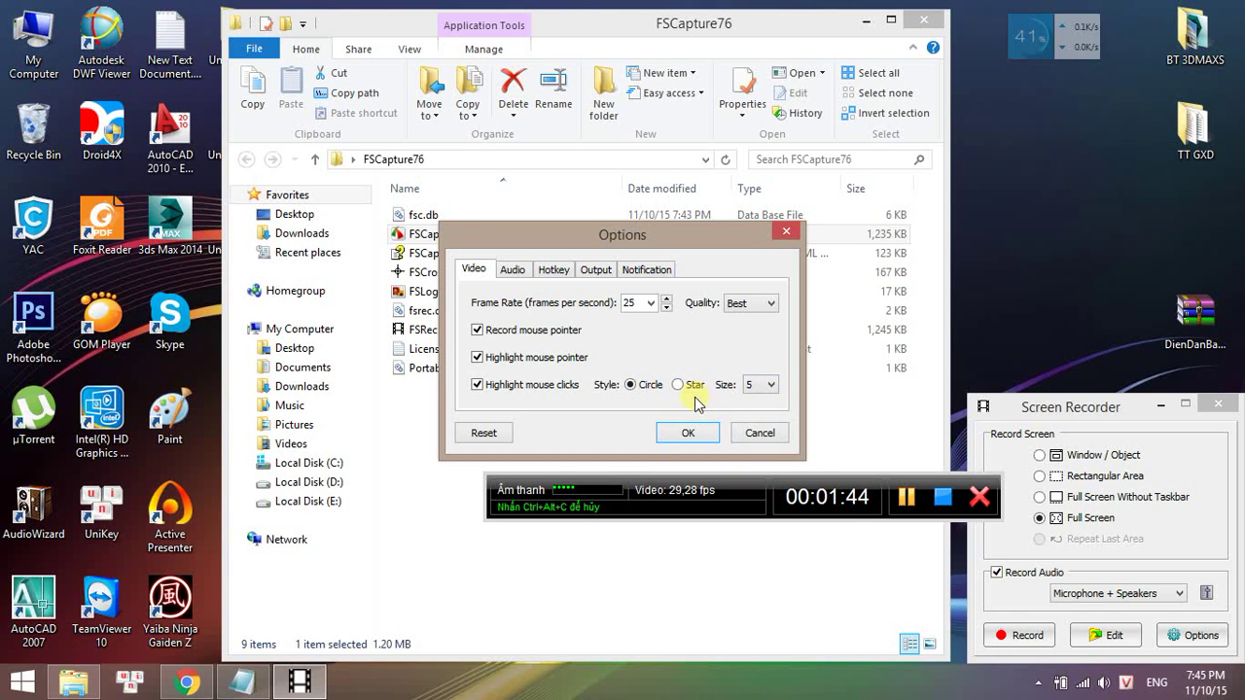
Review the audio, hotkey and output options, keep the containing folder opening after saving, and accept the recorder options
click(512, 270)
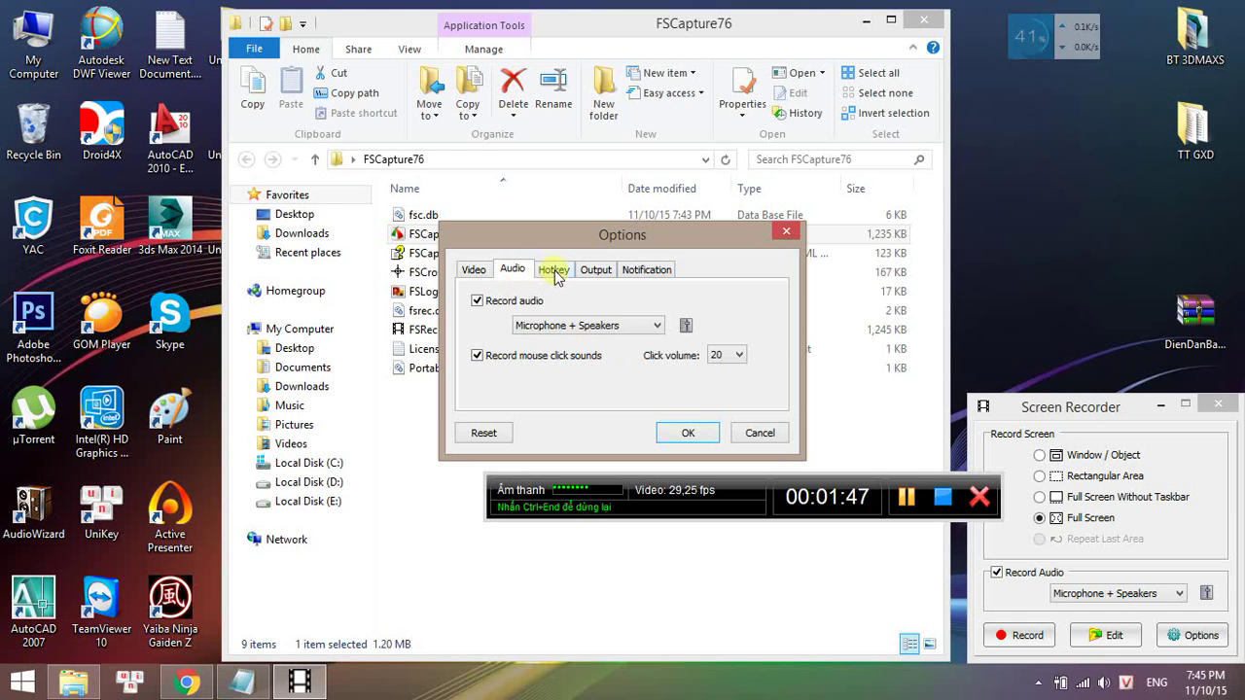
click(555, 273)
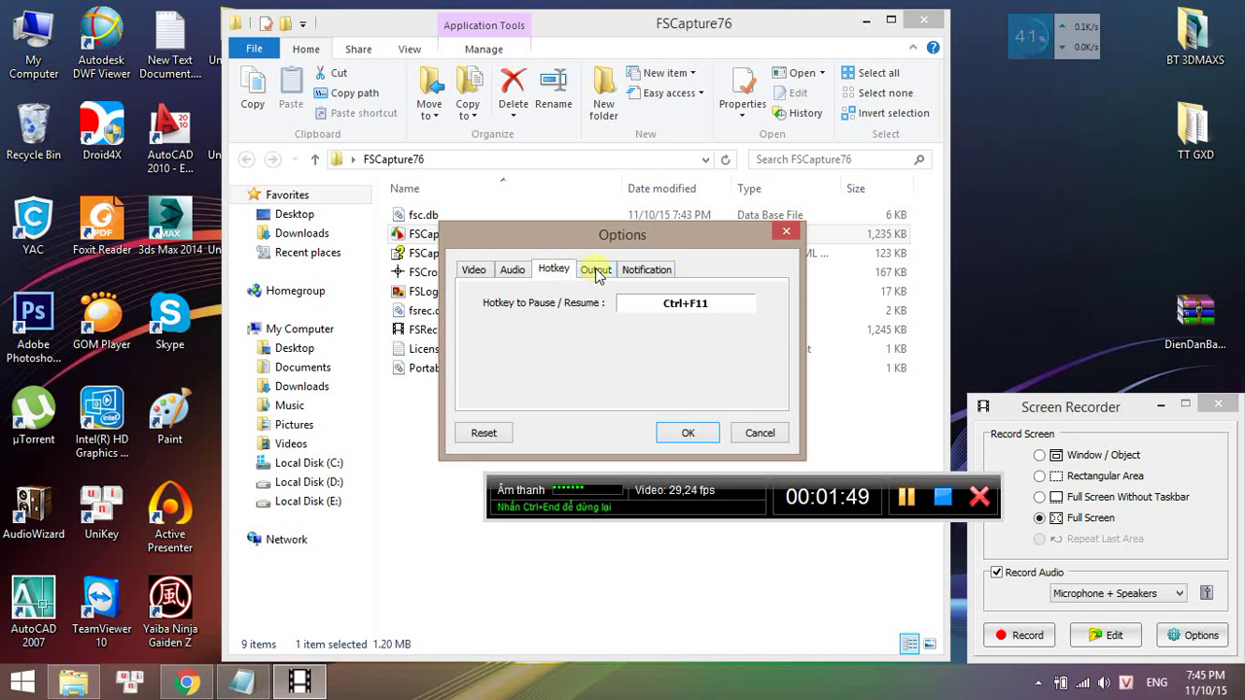
click(596, 272)
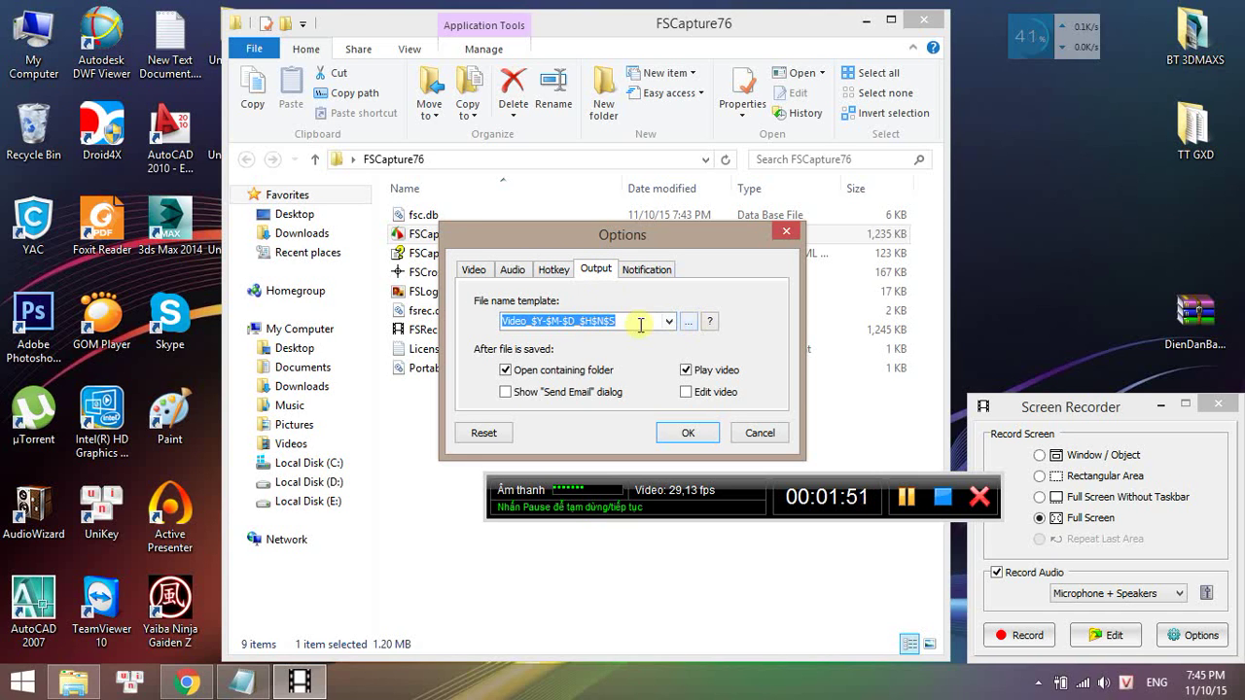
click(564, 374)
click(564, 375)
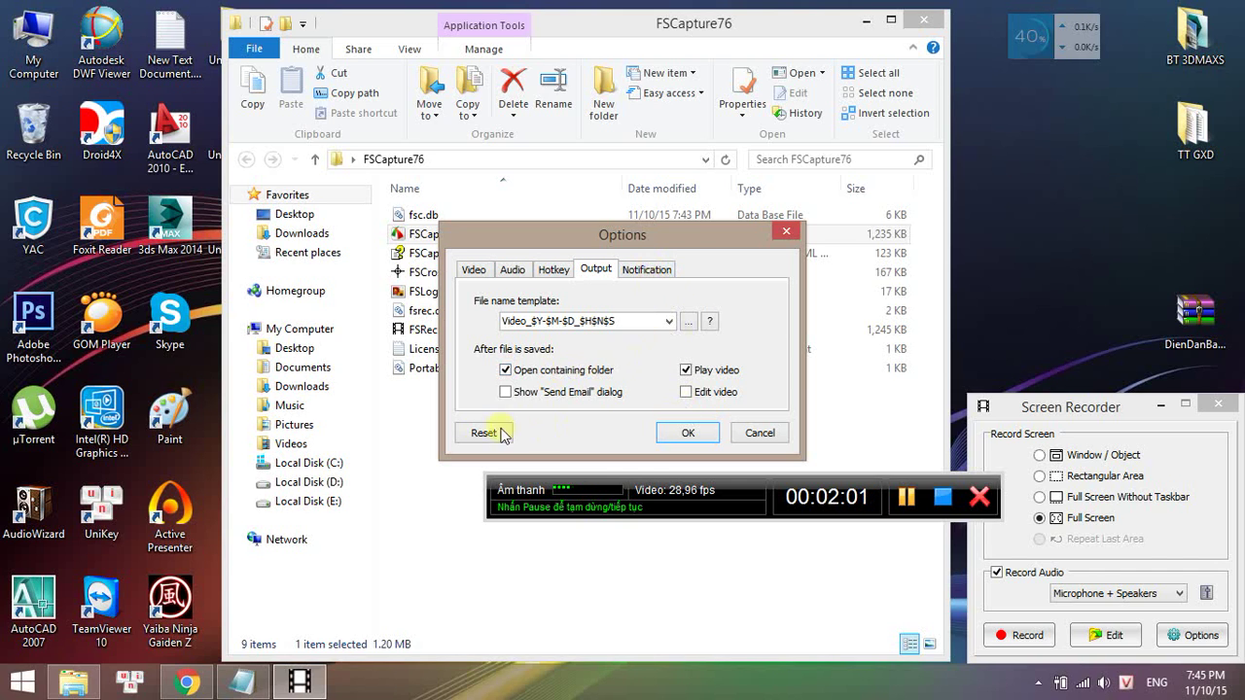
click(550, 272)
click(513, 271)
click(474, 270)
click(692, 436)
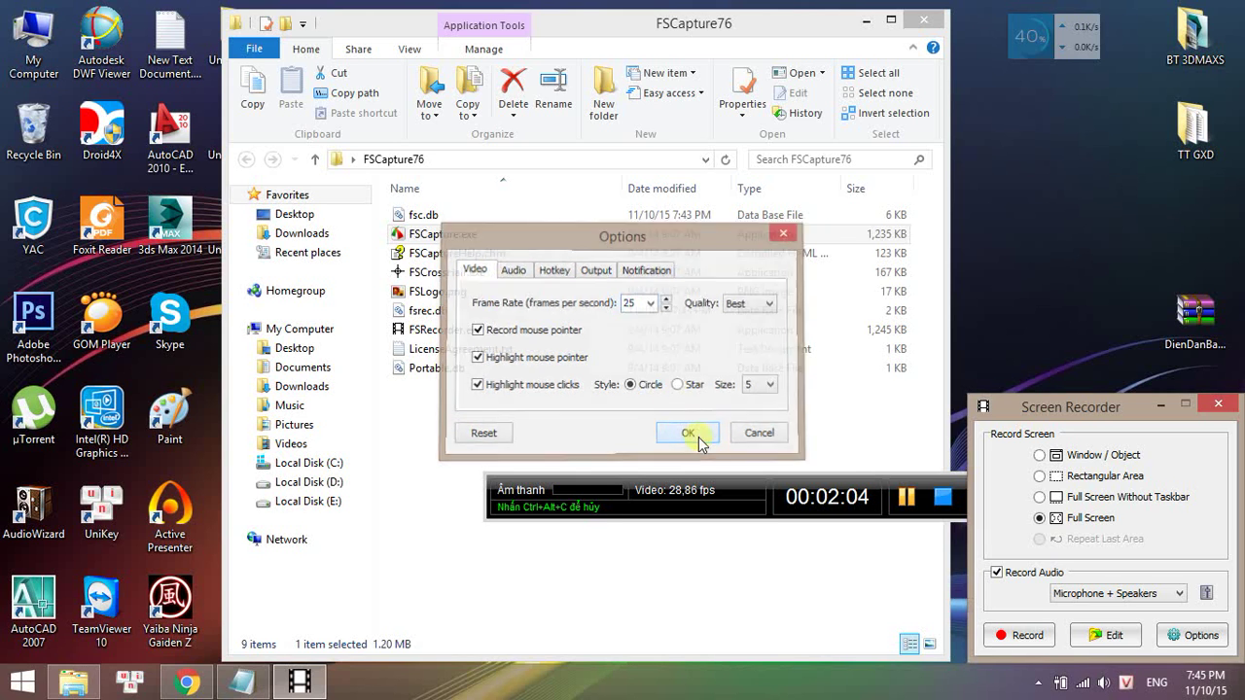
Start the full-screen recording with the FSCapture76 window minimized and locate the recorder's icon among the hidden notification icons
click(1033, 632)
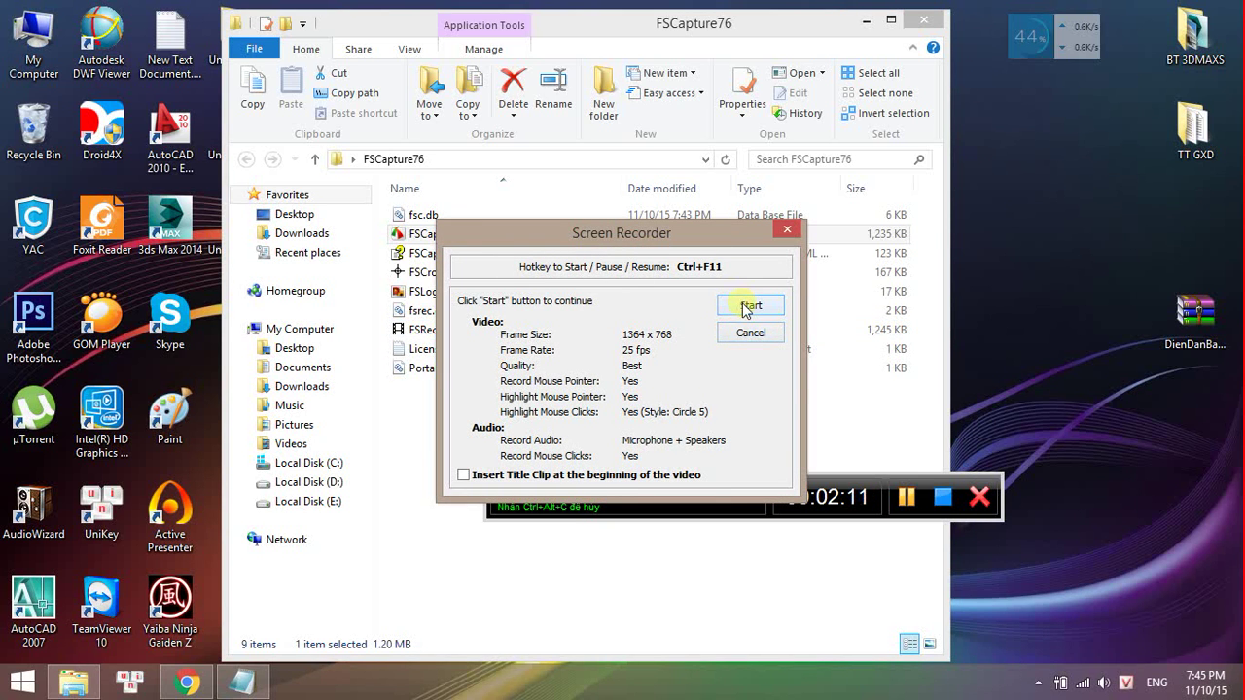
click(747, 307)
click(865, 19)
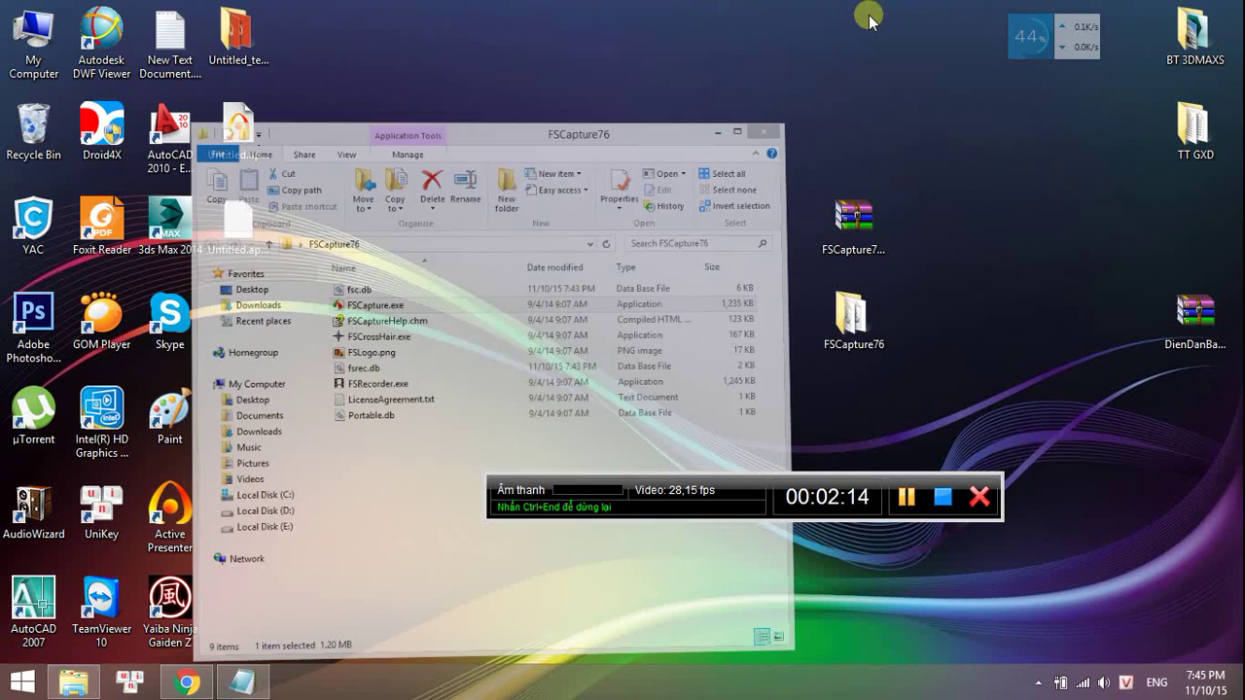
click(1037, 683)
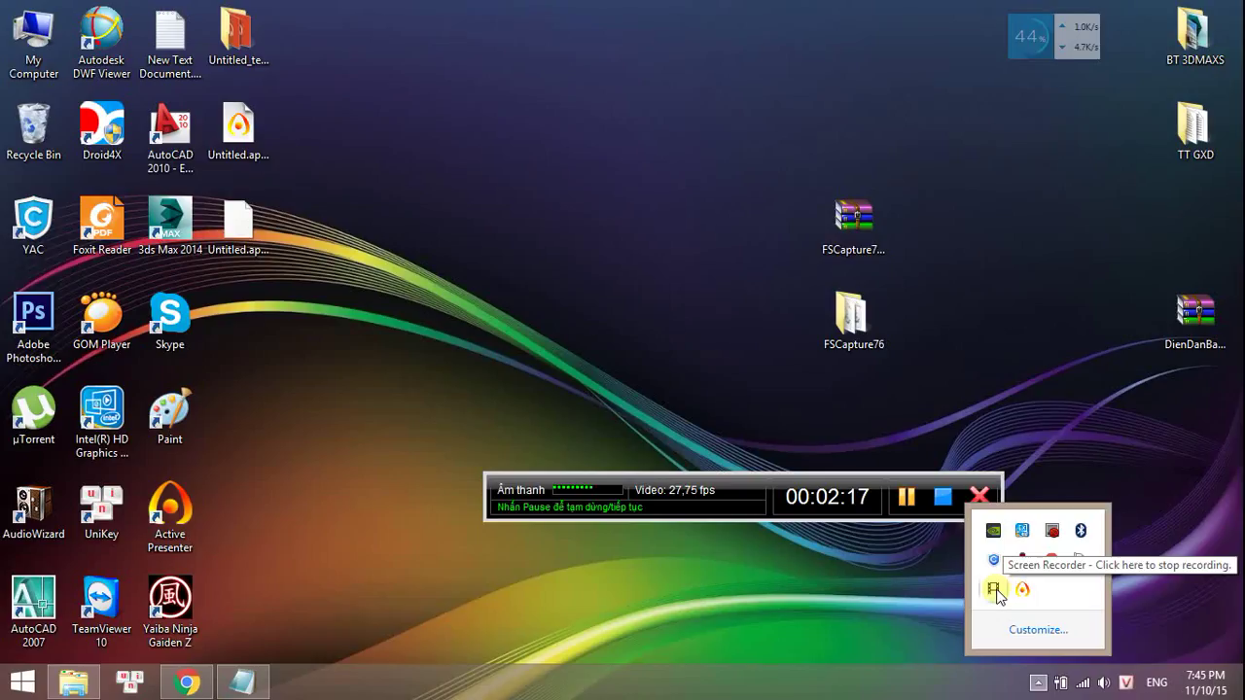
click(418, 282)
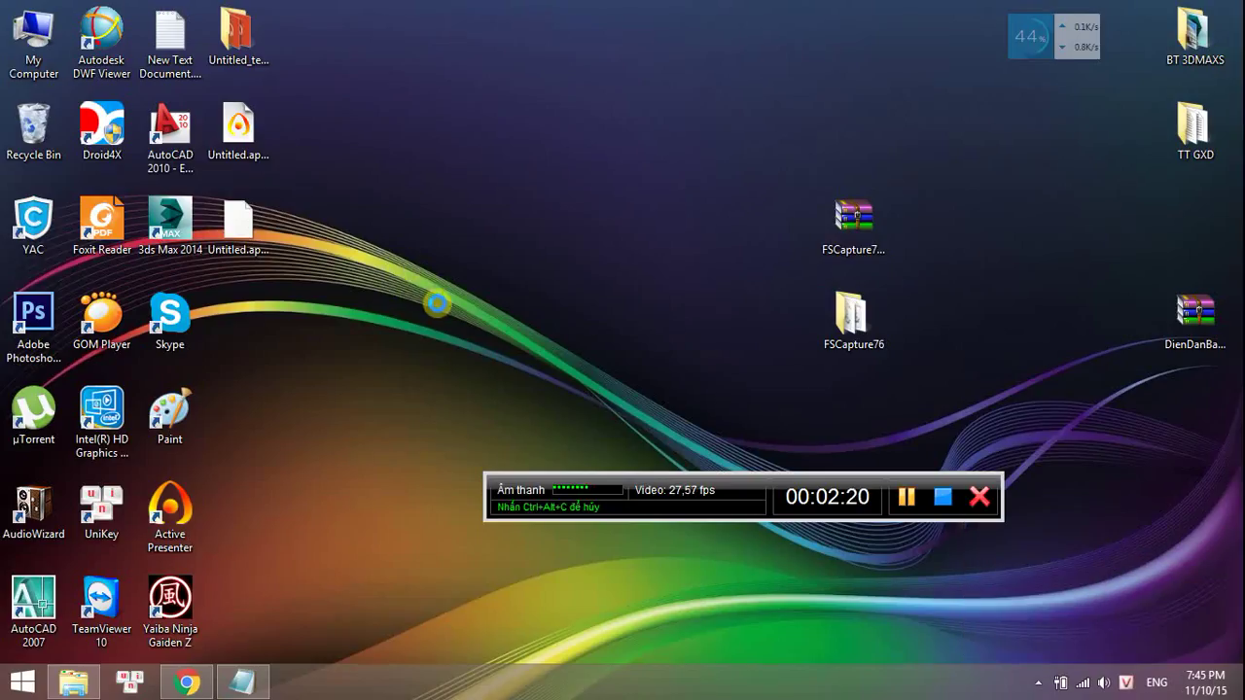
Refresh the desktop, and open and close My Computer as sample activity for the recording
right_click(400, 263)
click(447, 314)
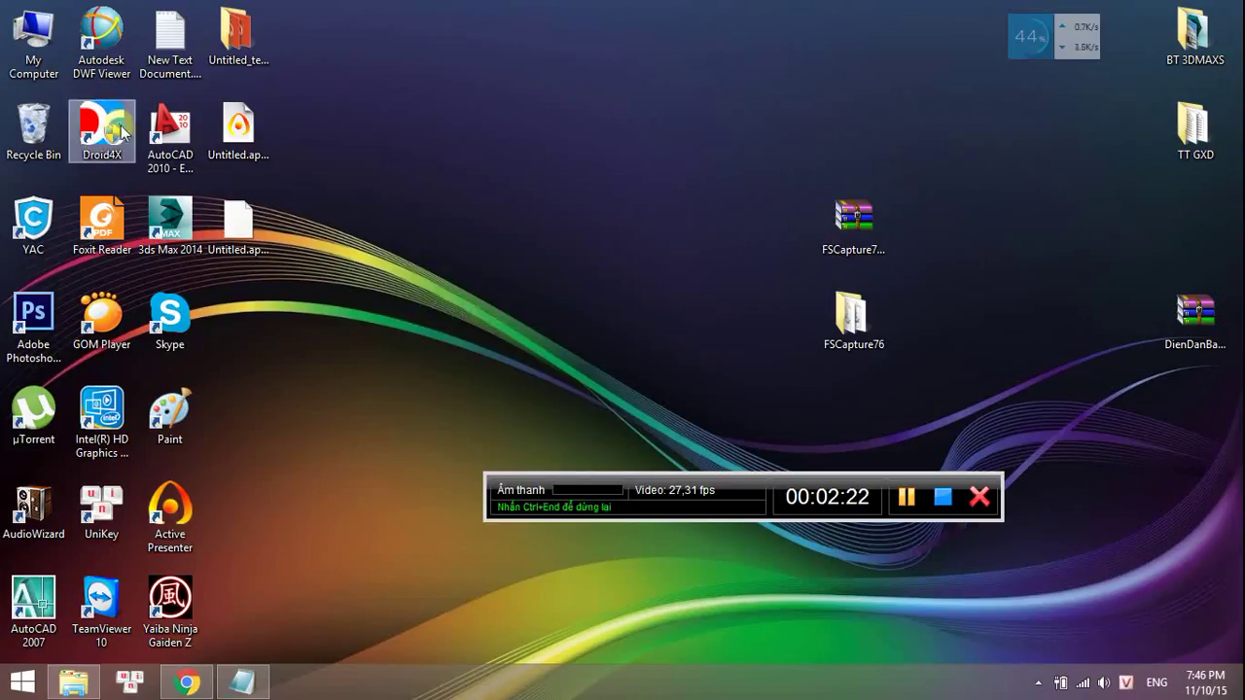
double_click(44, 63)
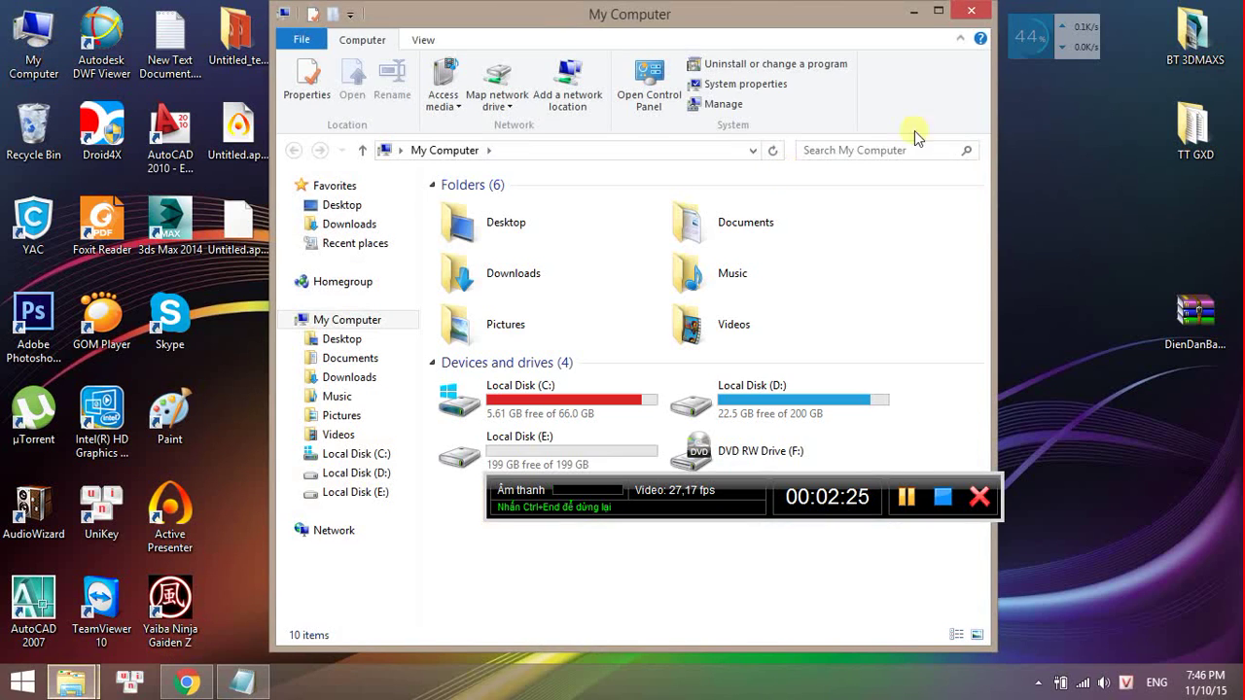
click(970, 10)
click(181, 681)
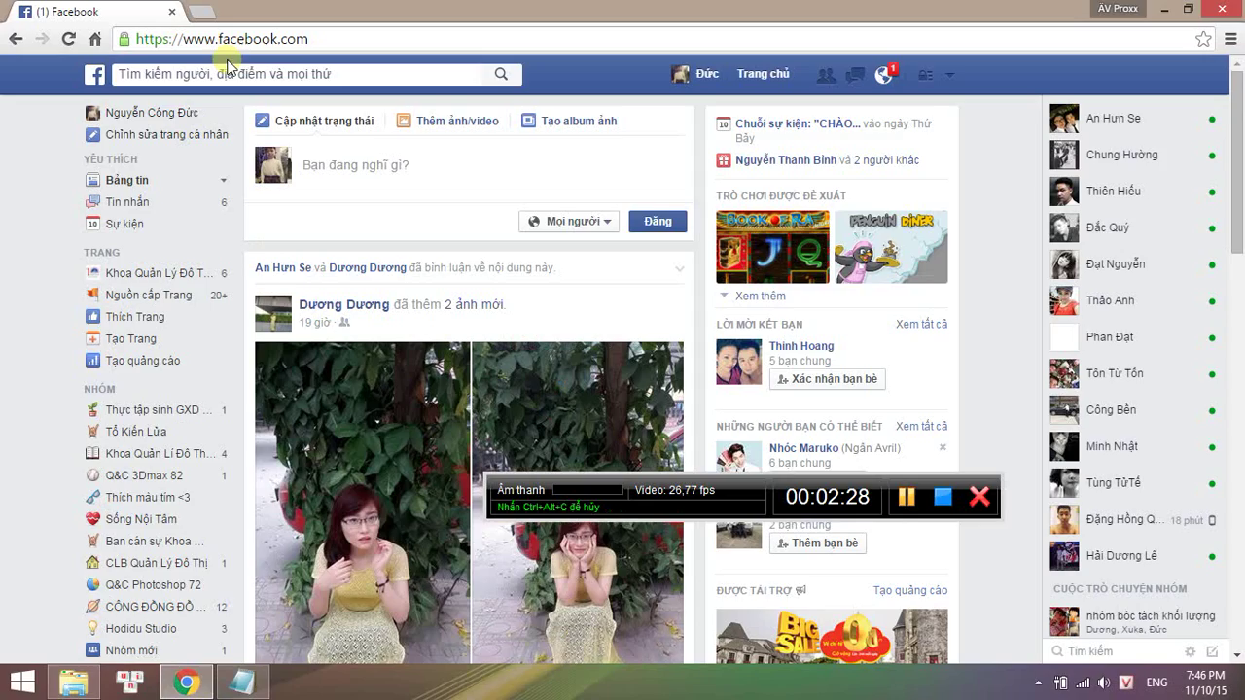
click(210, 19)
text(24)
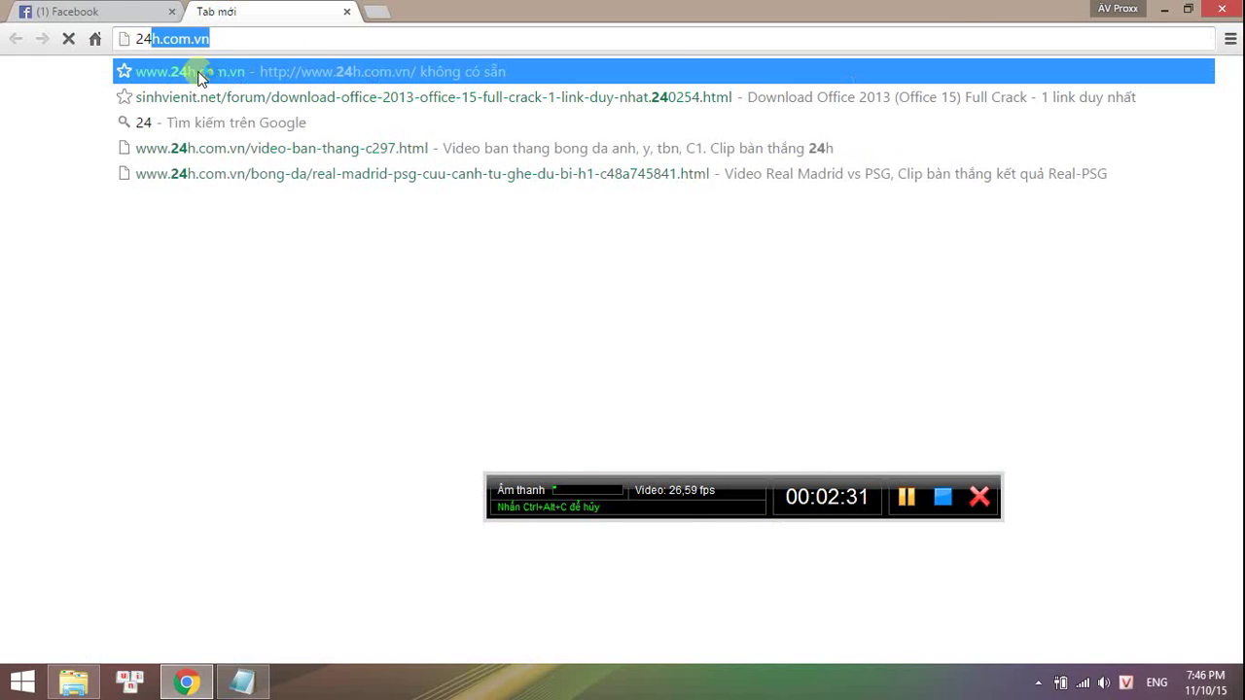
key(Return)
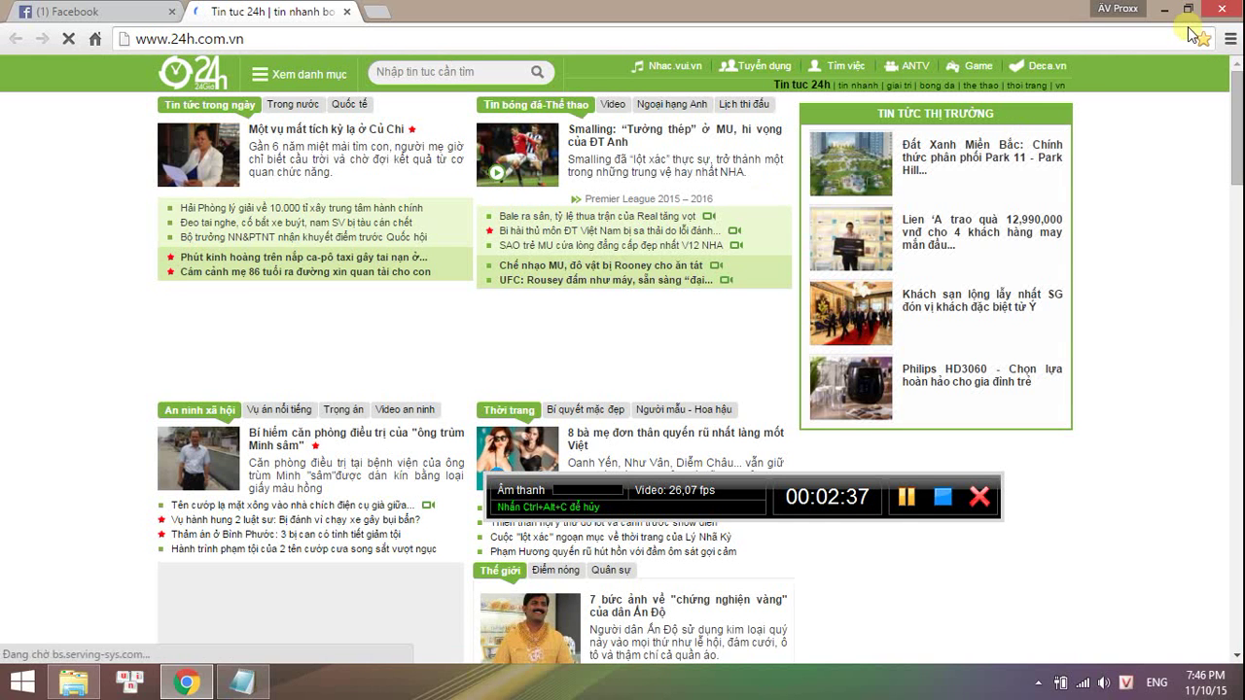
click(1164, 9)
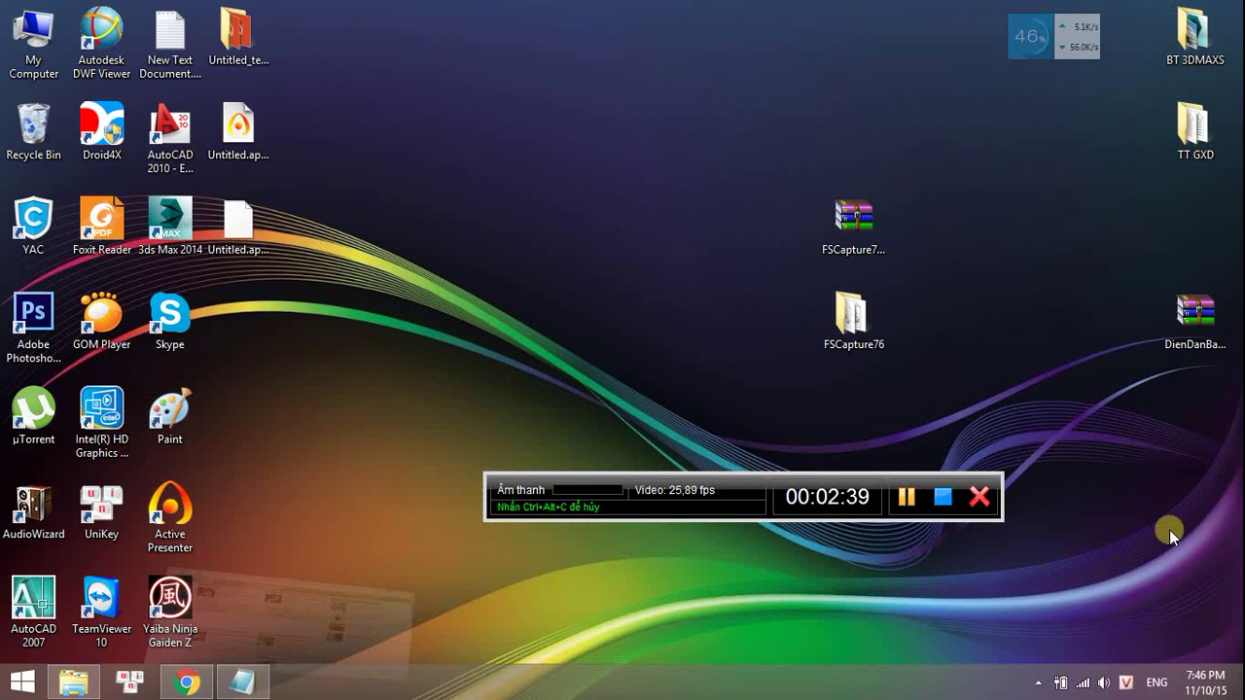
Stop the running full-screen recording through its hidden notification icon and choose to save it
click(1038, 682)
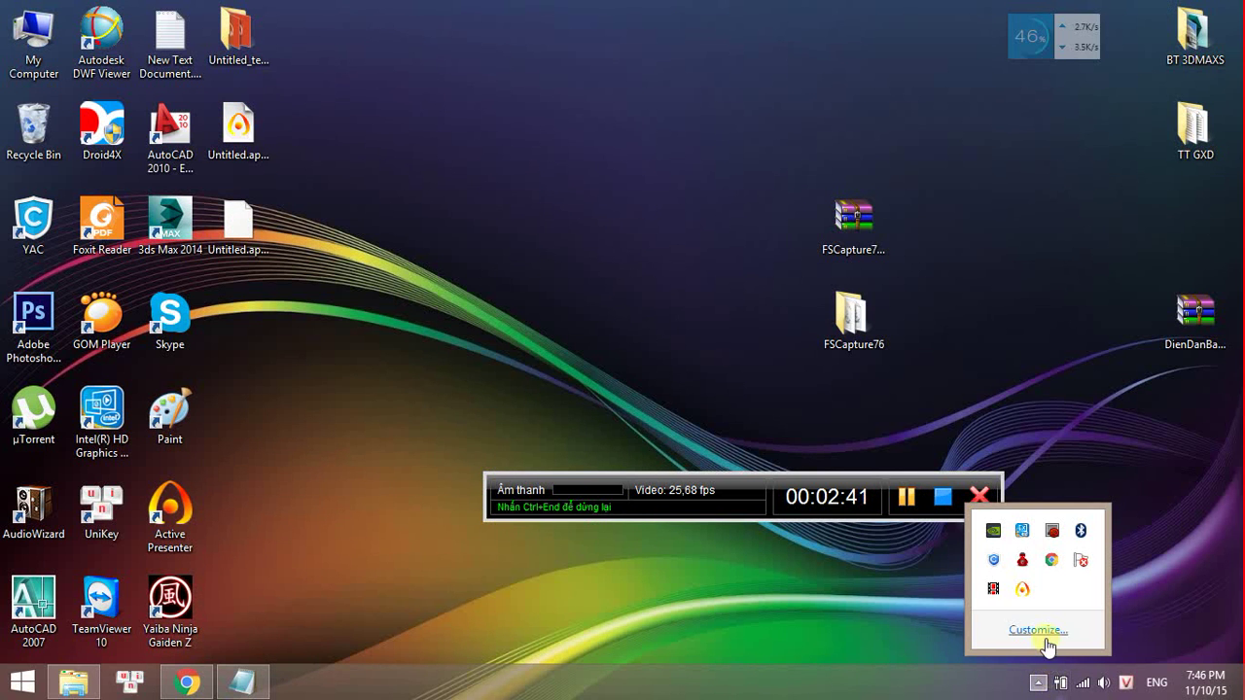
right_click(993, 591)
click(993, 590)
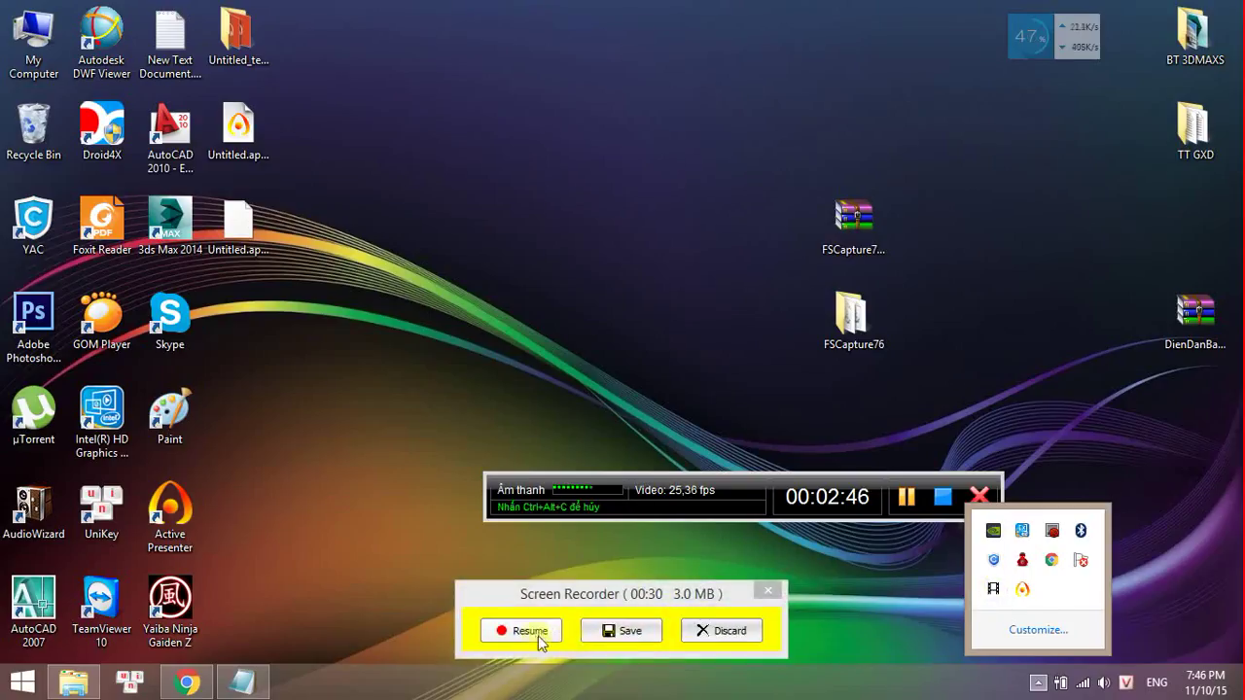
click(630, 633)
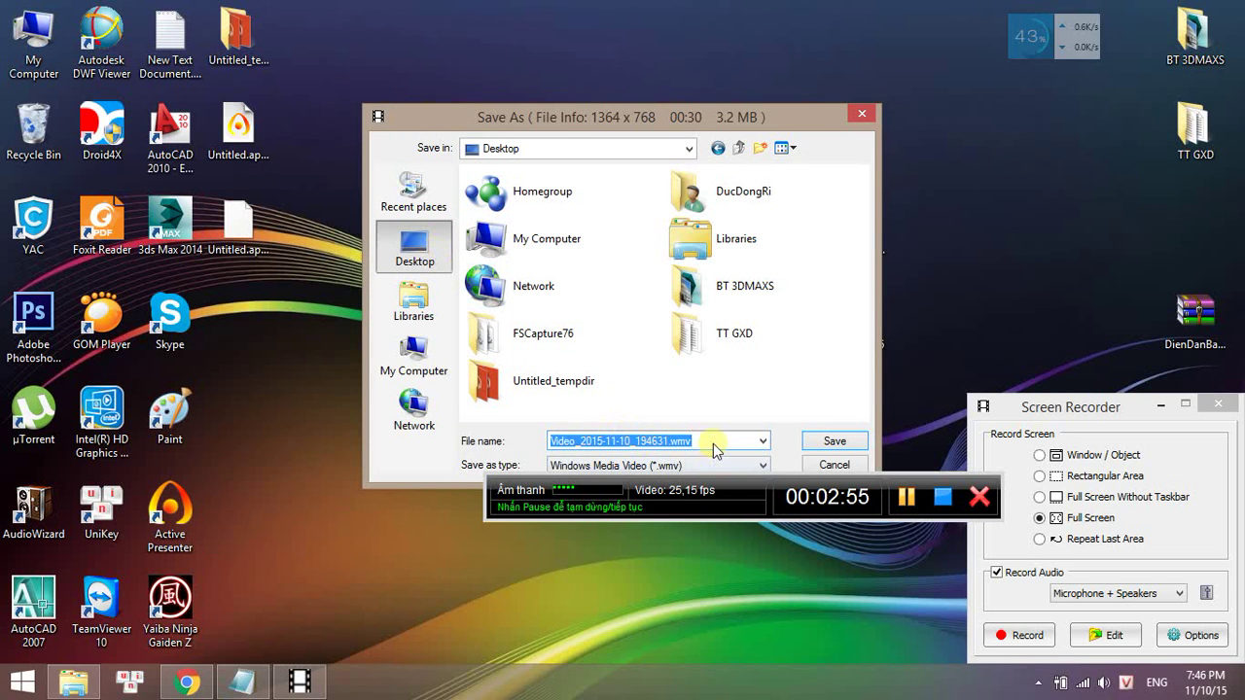
Save the recording to the Desktop as a Windows Media Video file named "huong dan su dung FScapture"
text(huong dan su dung FScapture)
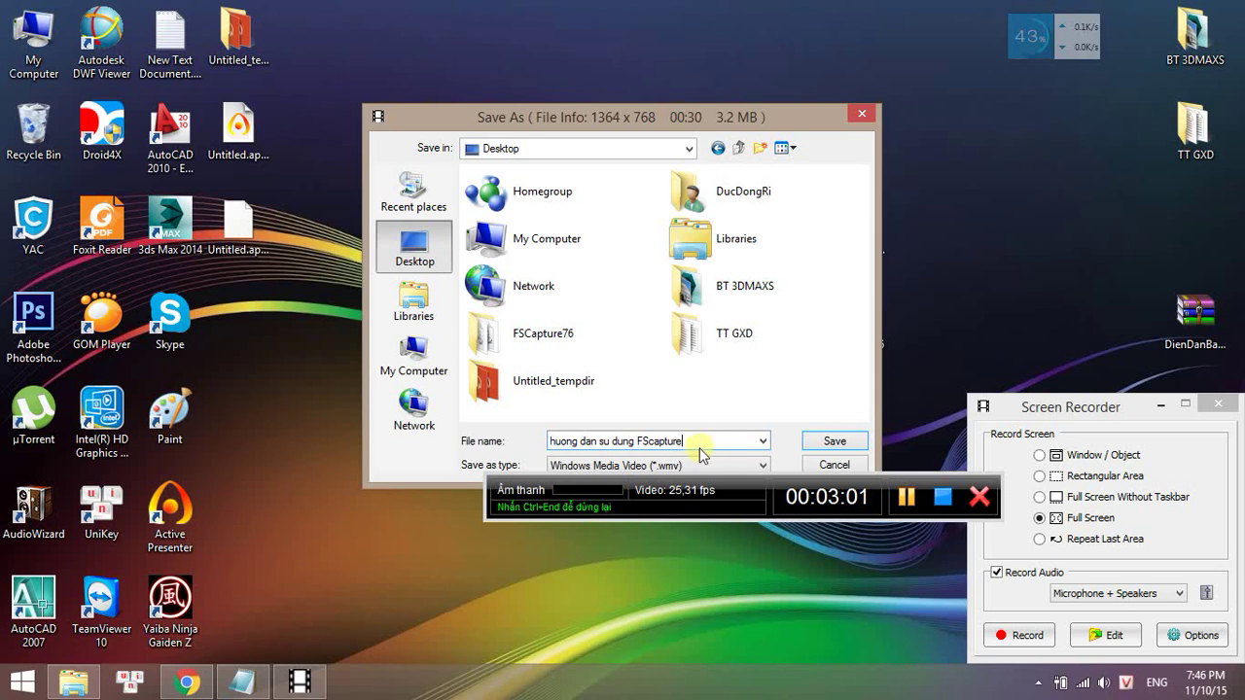
click(692, 465)
click(753, 465)
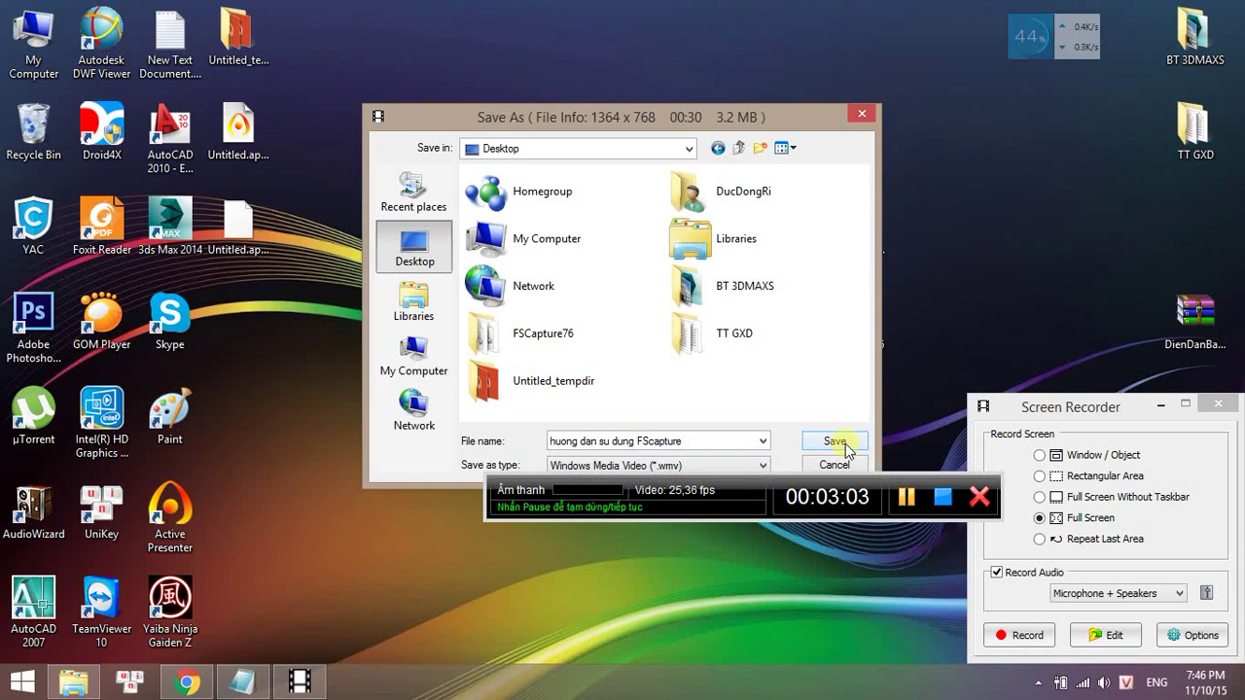
click(834, 442)
Play the saved recording in GOM Player with the Screen Recorder window minimized, and pause and close the player after checking it
double_click(597, 359)
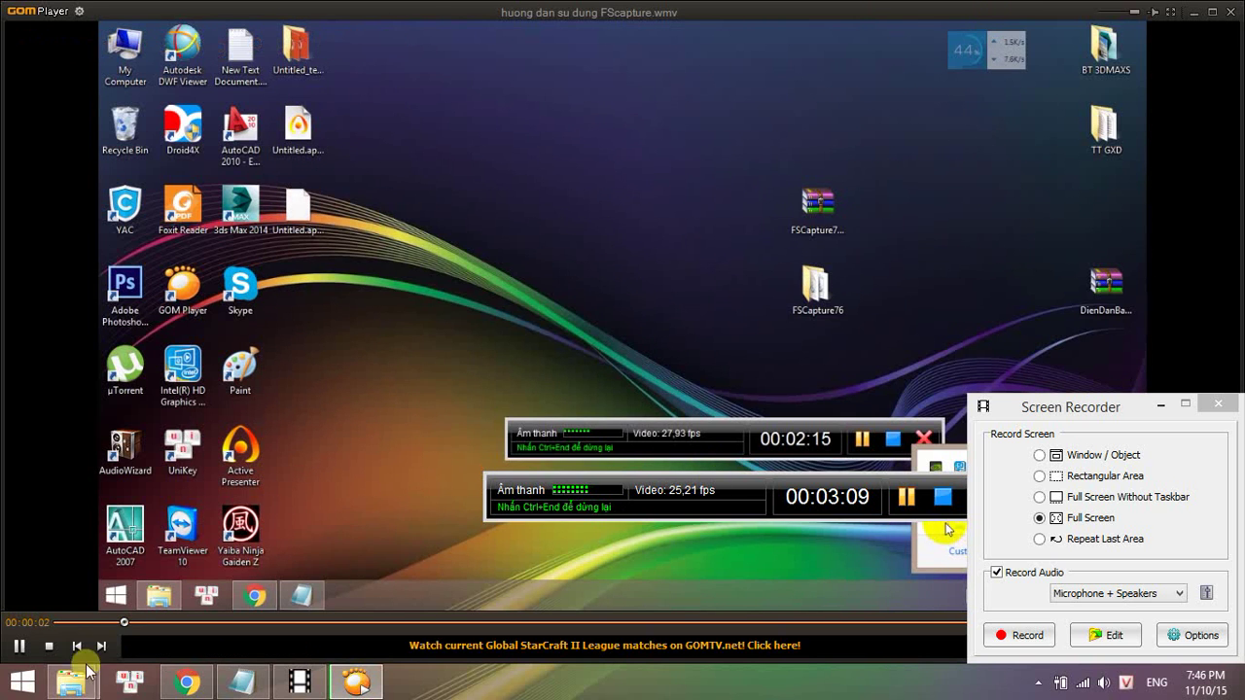
click(1163, 406)
click(1120, 622)
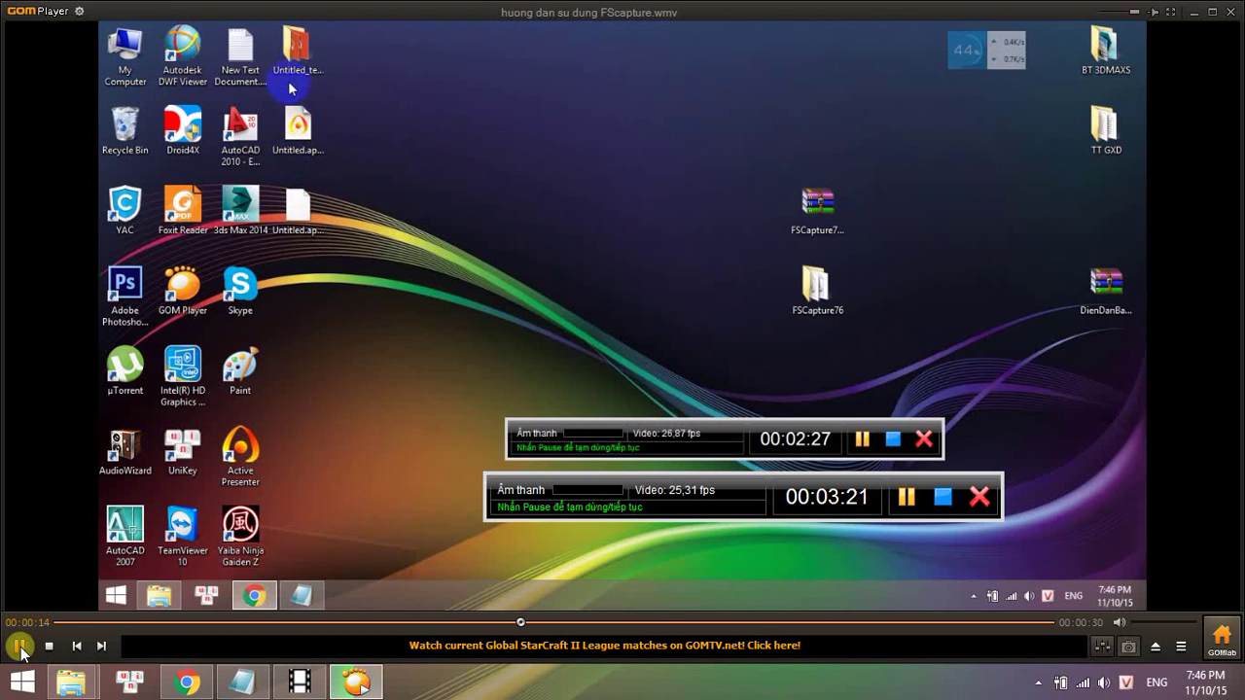
click(19, 647)
click(1230, 13)
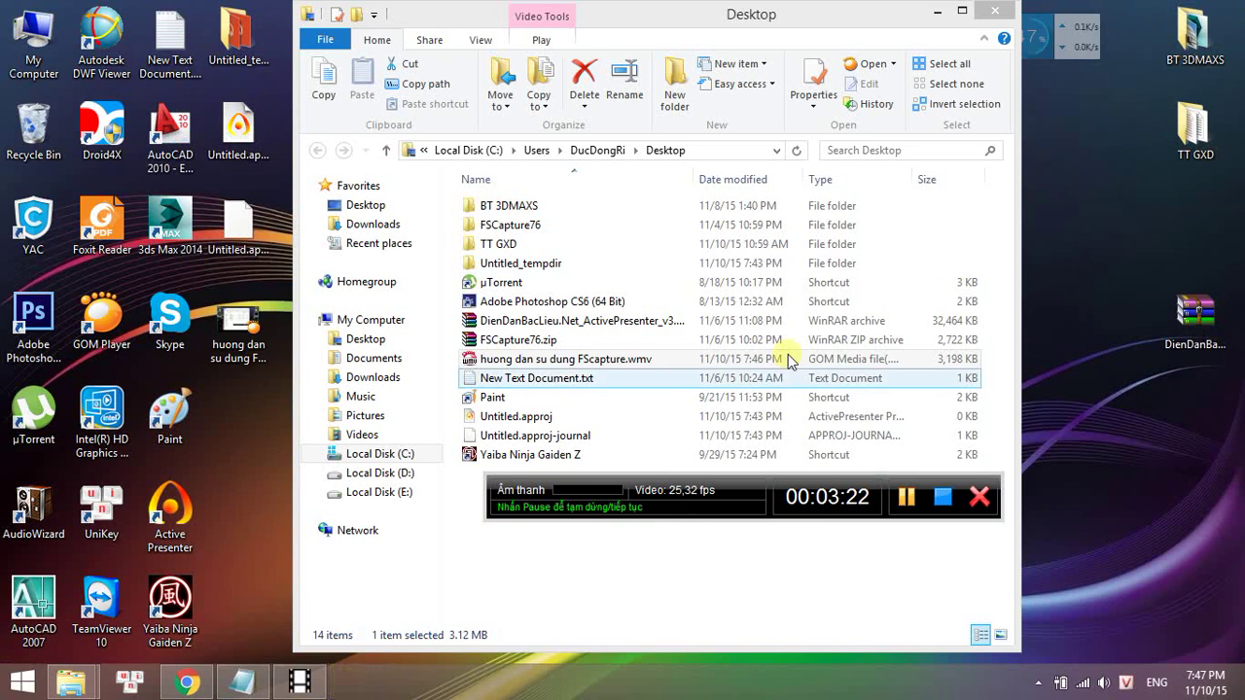
click(911, 499)
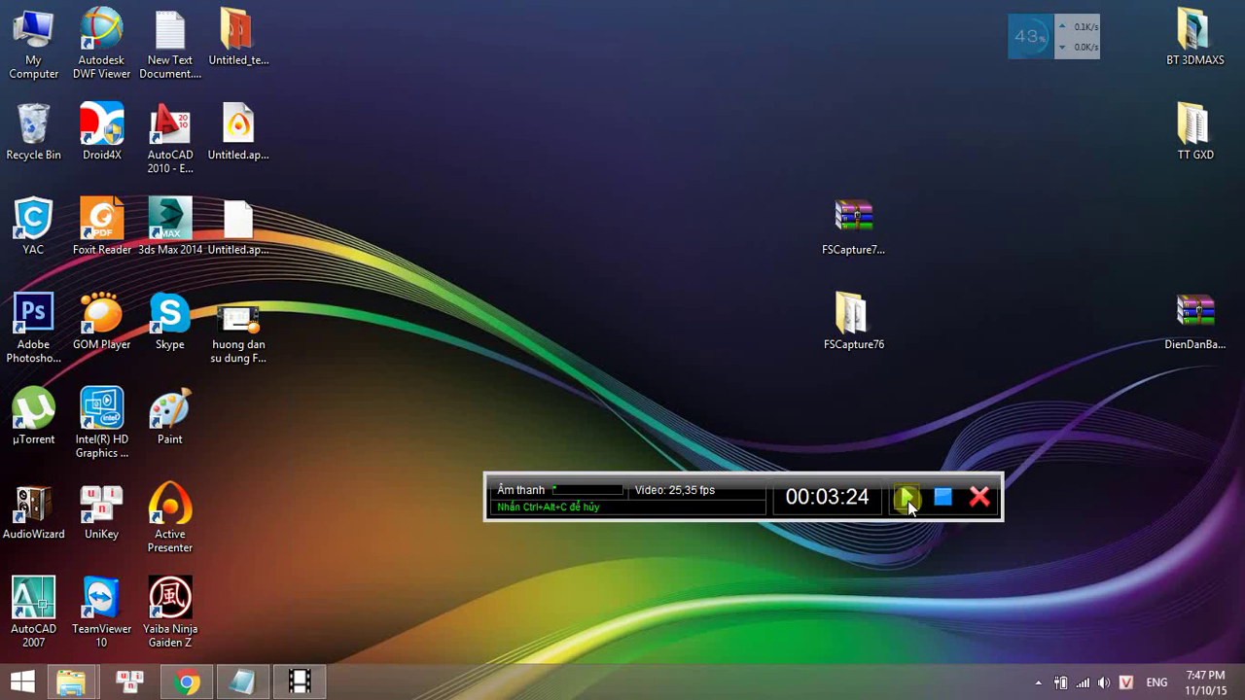
click(907, 500)
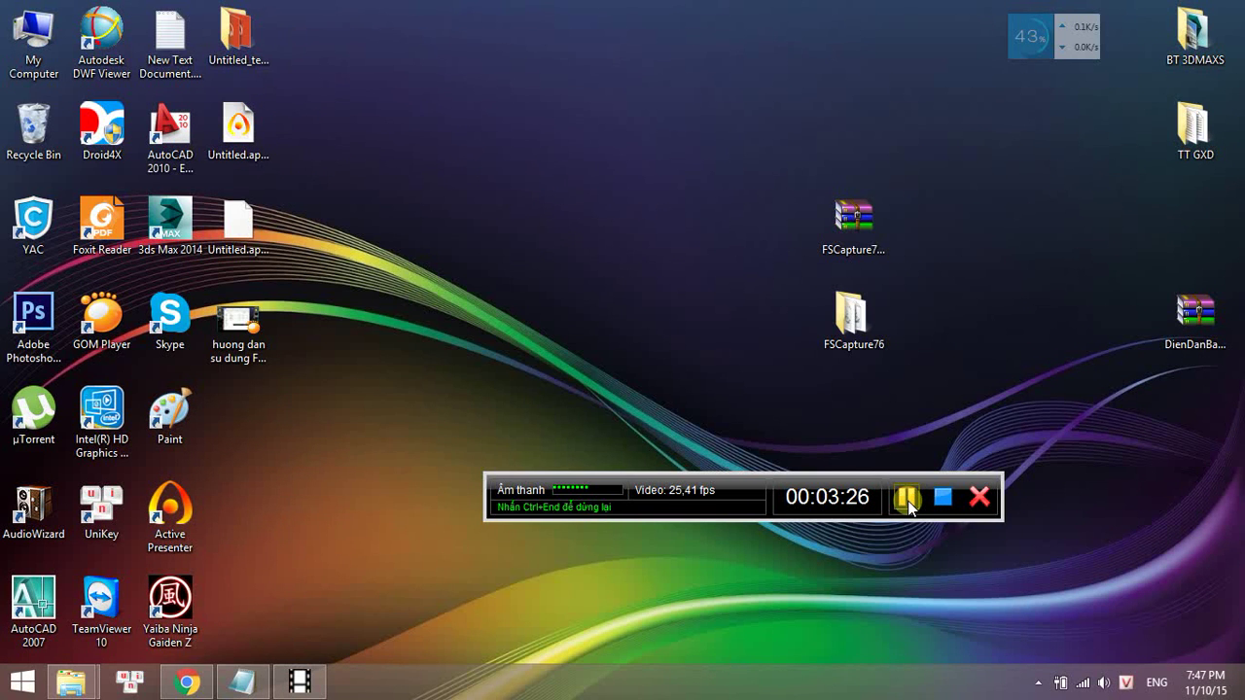